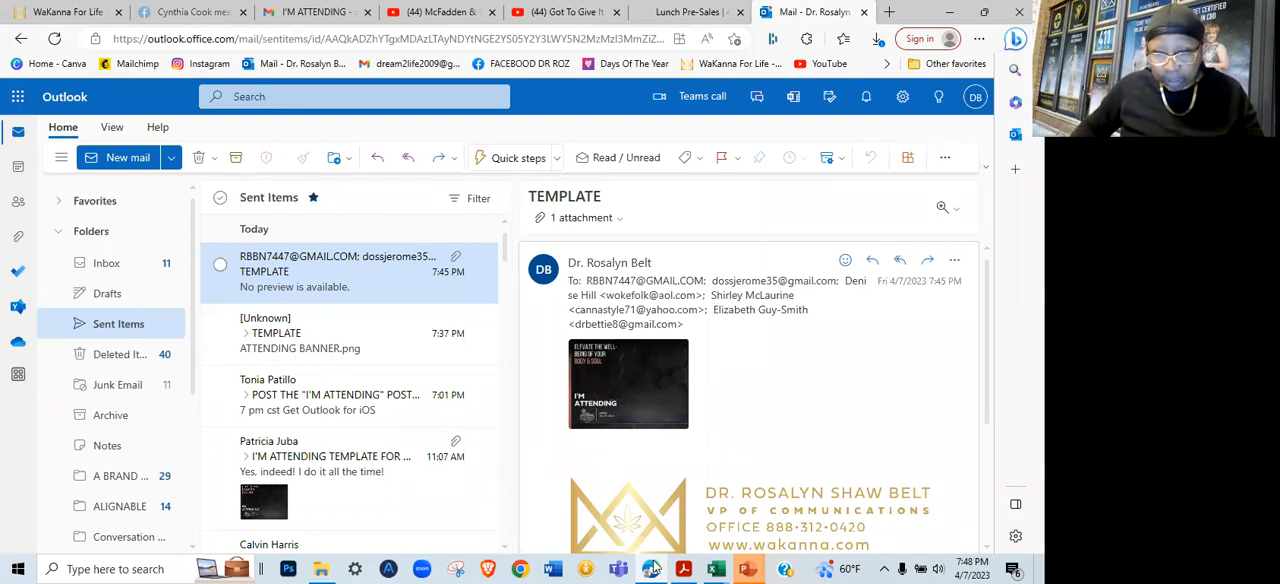
Open the browser's settings page for downloads
mouse_move(651, 568)
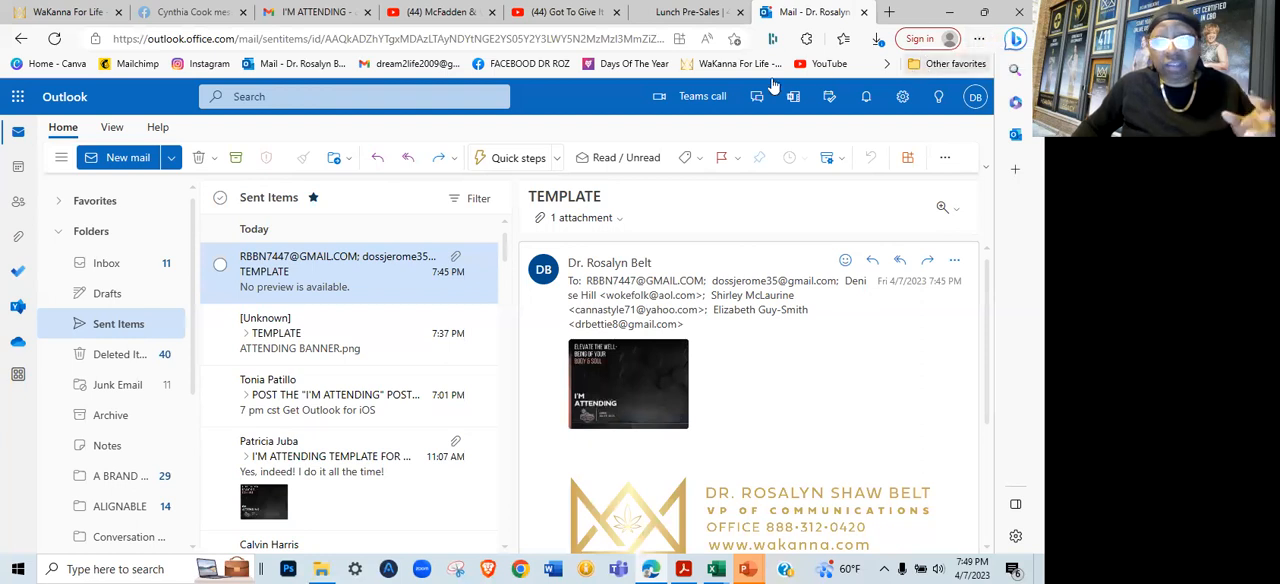
left_click(980, 40)
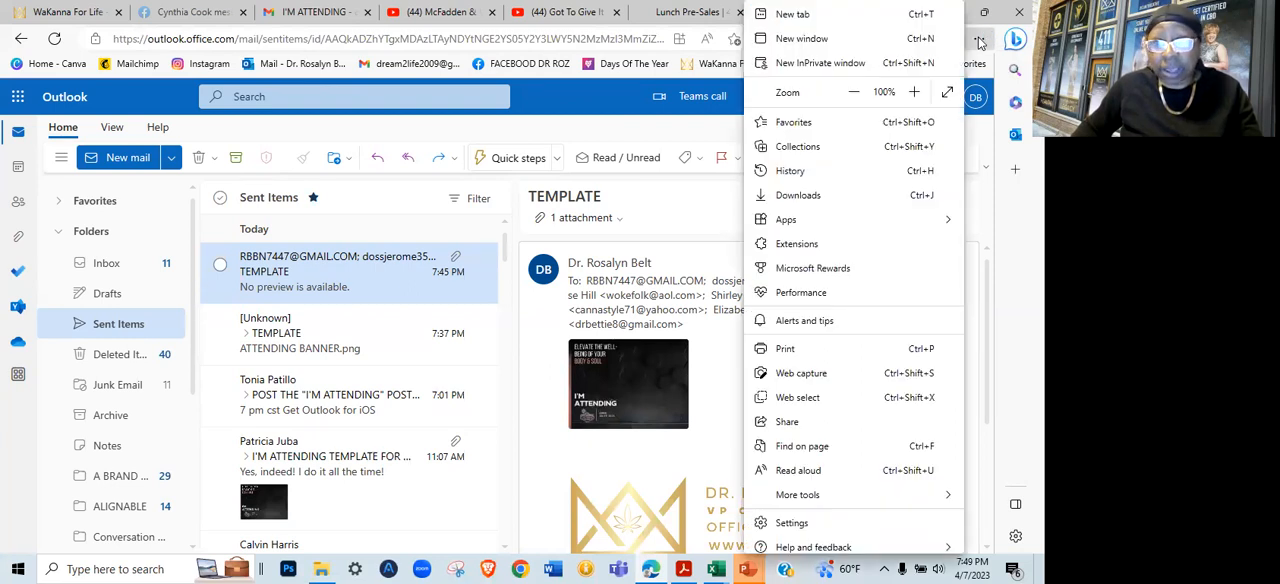
left_click(980, 41)
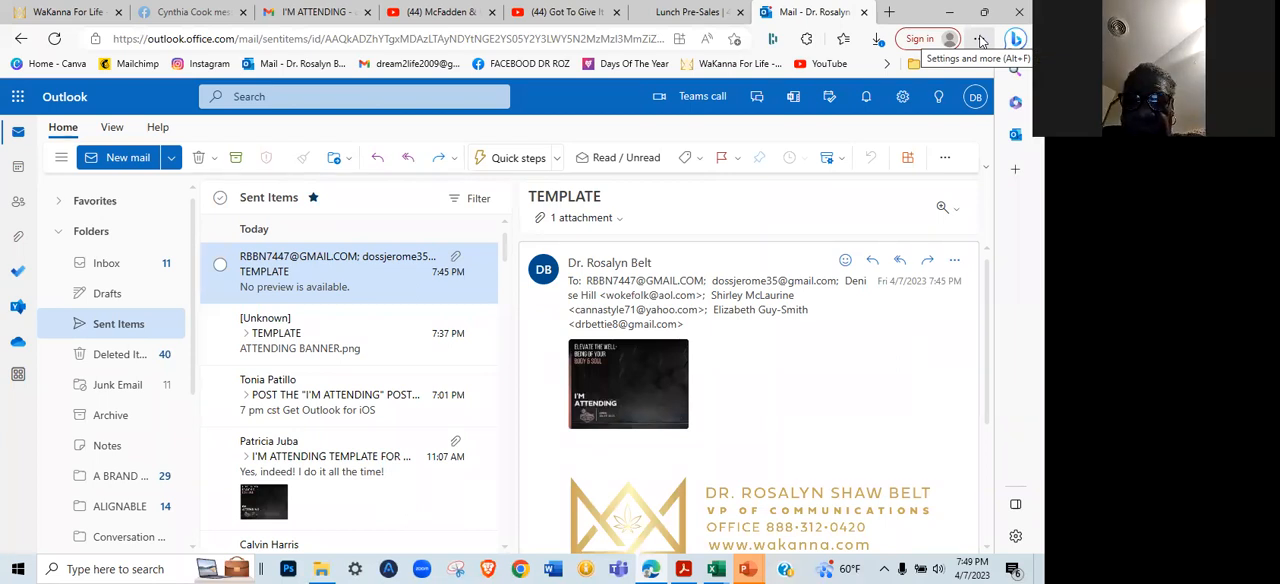
left_click(980, 39)
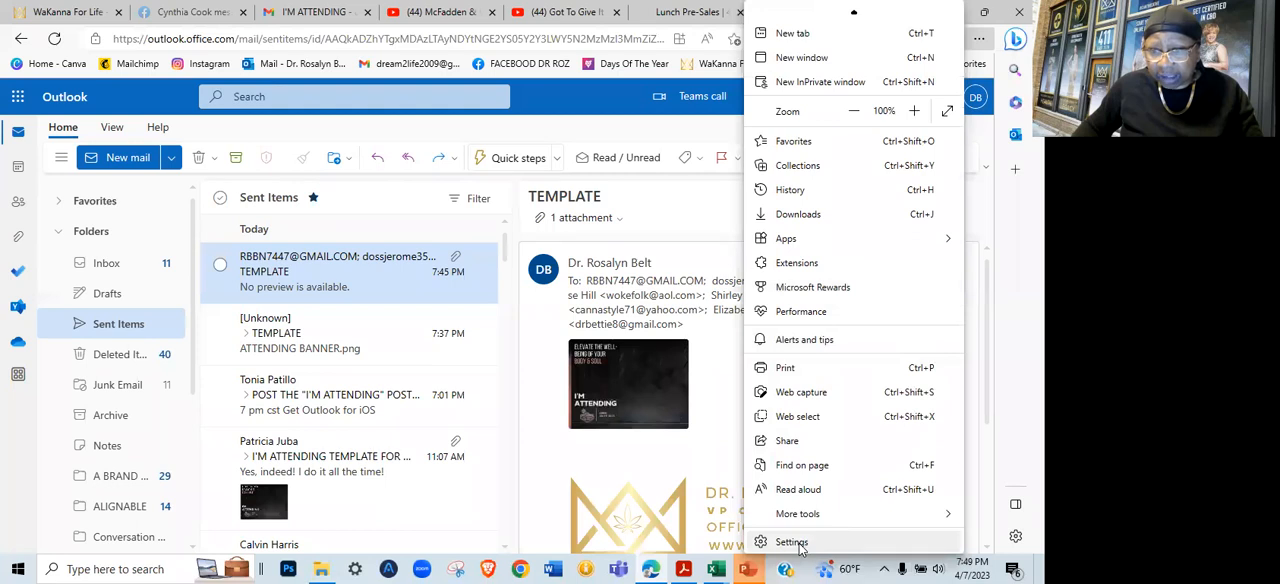
left_click(791, 542)
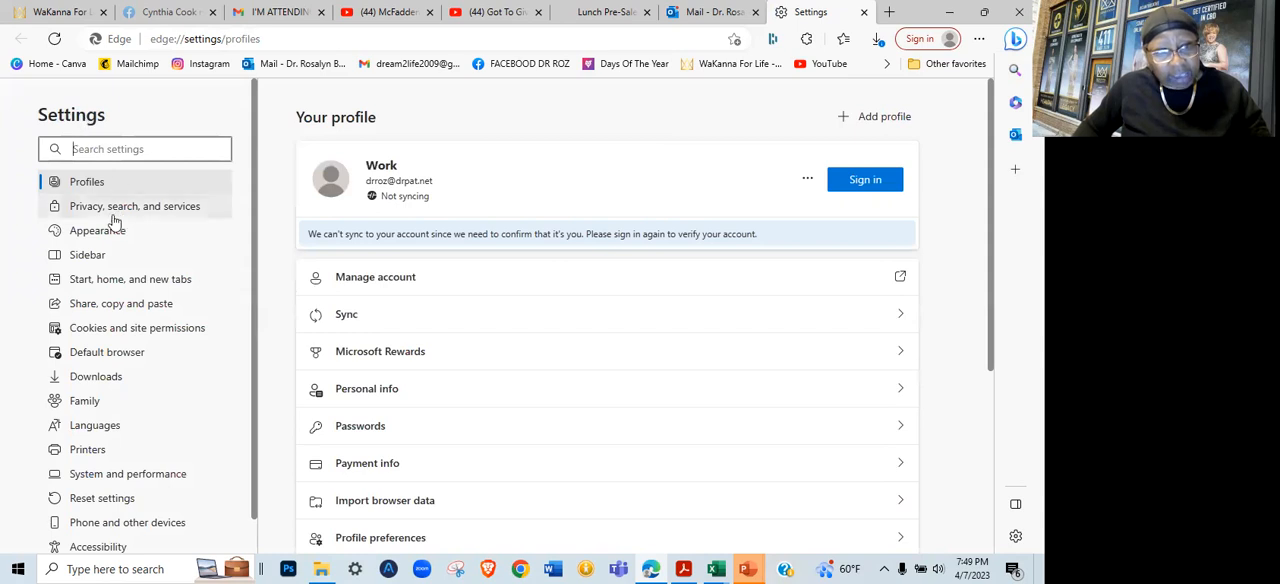
left_click(89, 378)
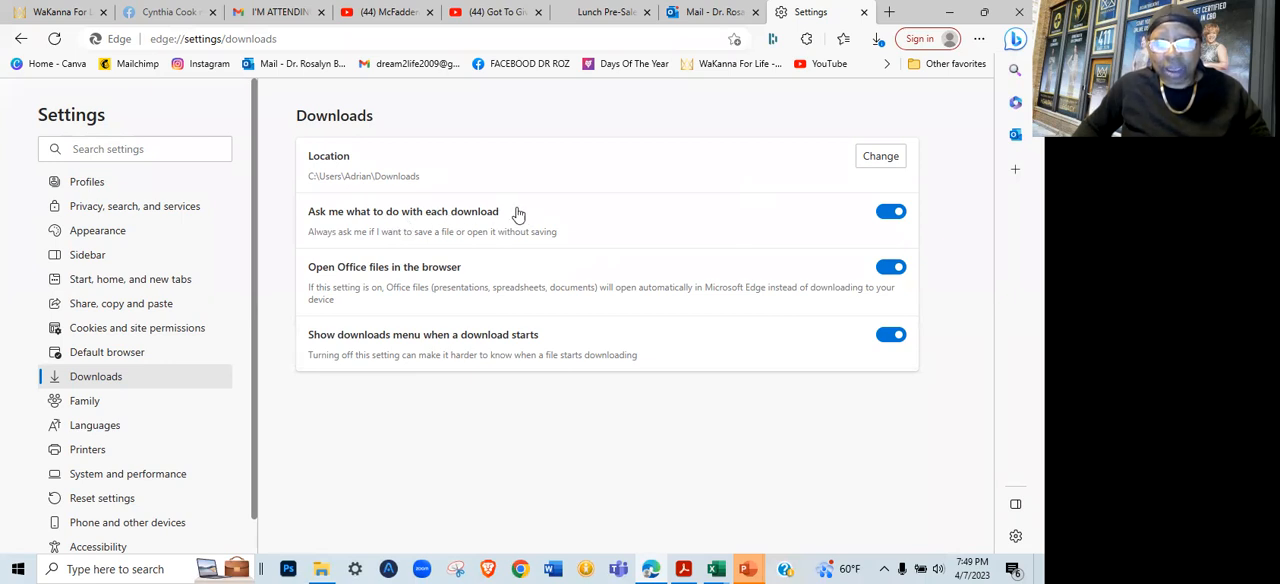
Switch "Ask me what to do with each download" off and back on, and close the settings
left_click(894, 215)
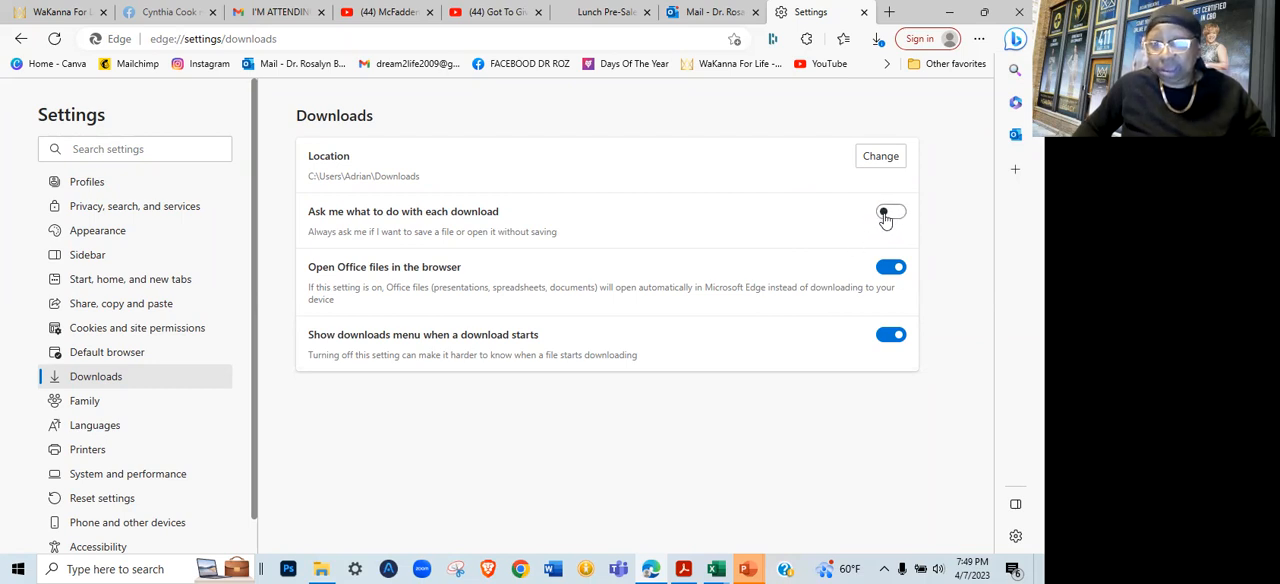
left_click(886, 217)
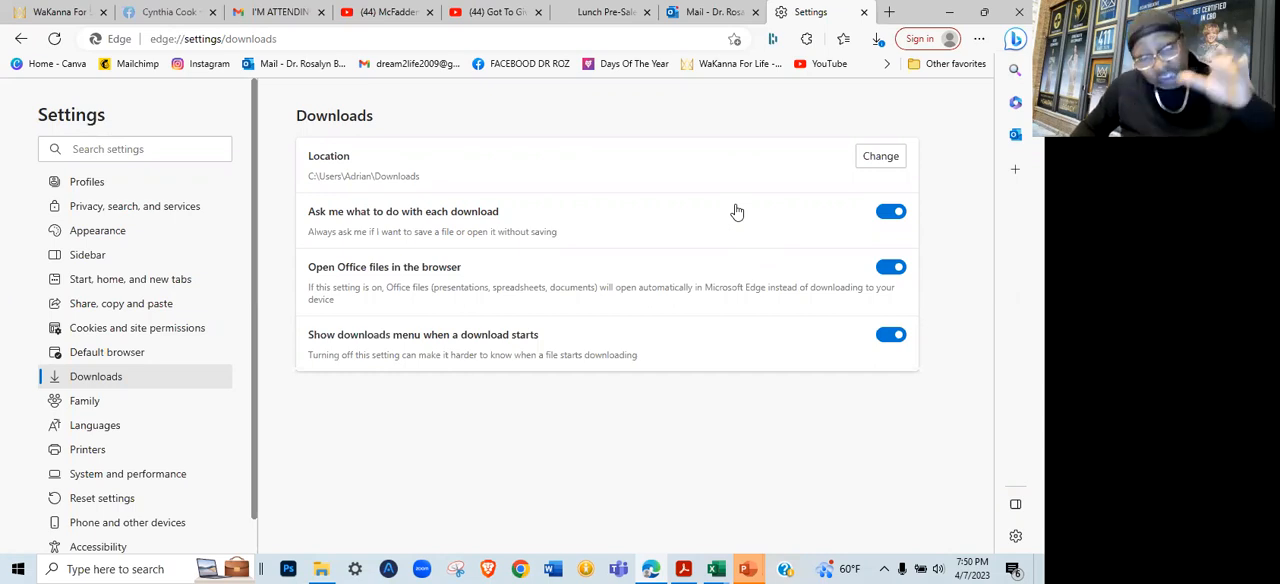
left_click(864, 14)
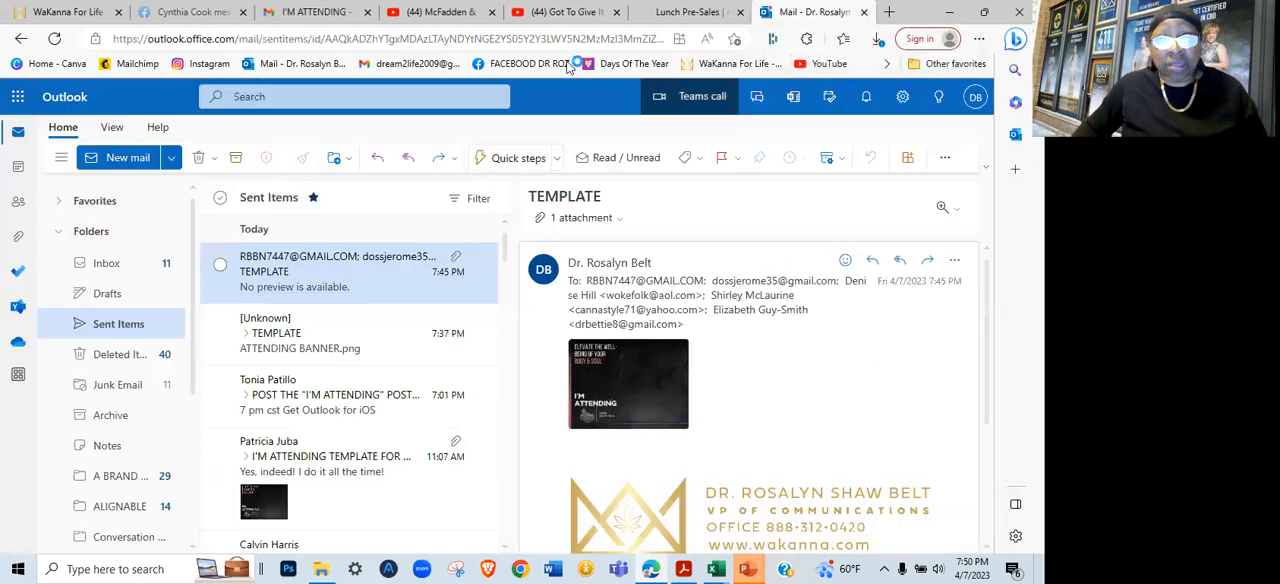
Open Canva in a new browser tab and create a blank Facebook Post (Landscape) design
right_click(60, 66)
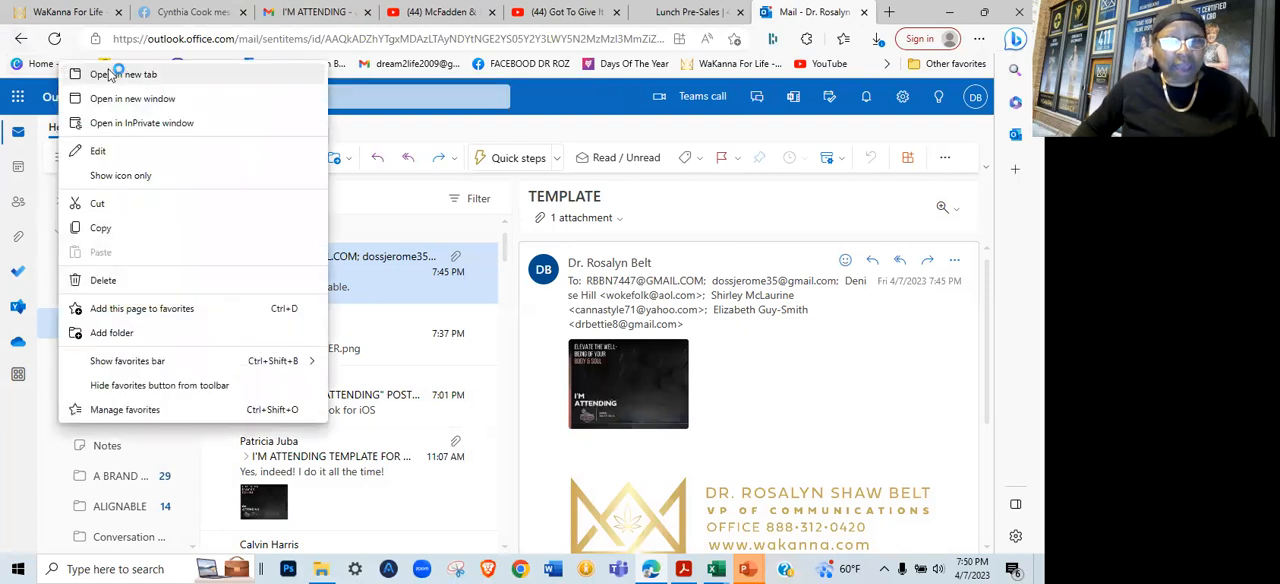
left_click(114, 75)
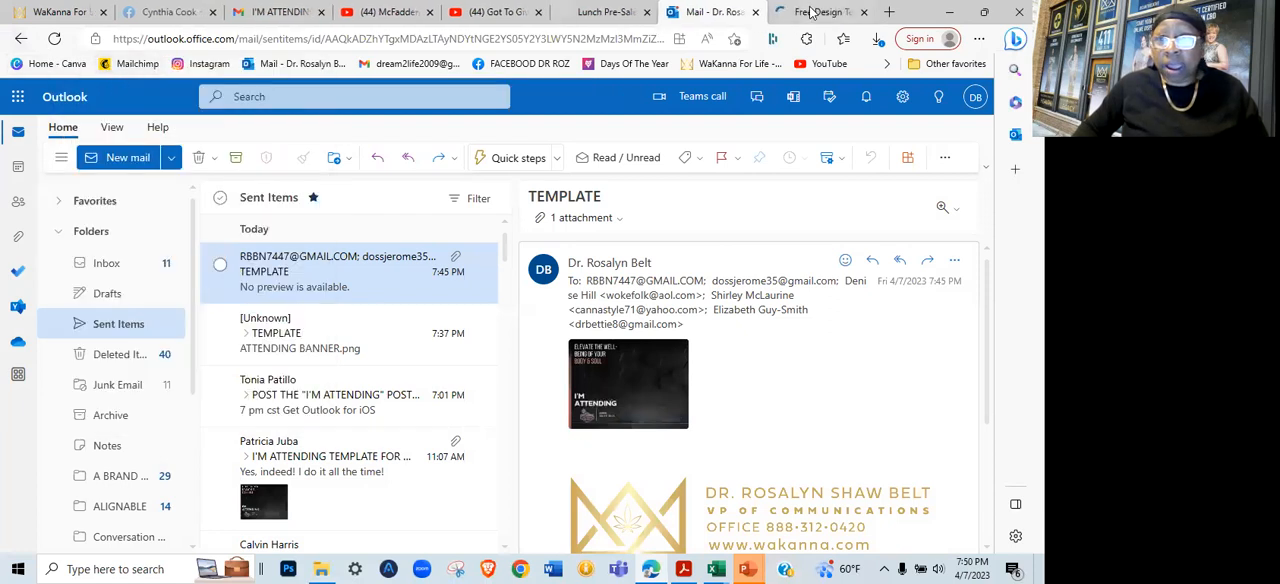
left_click(826, 14)
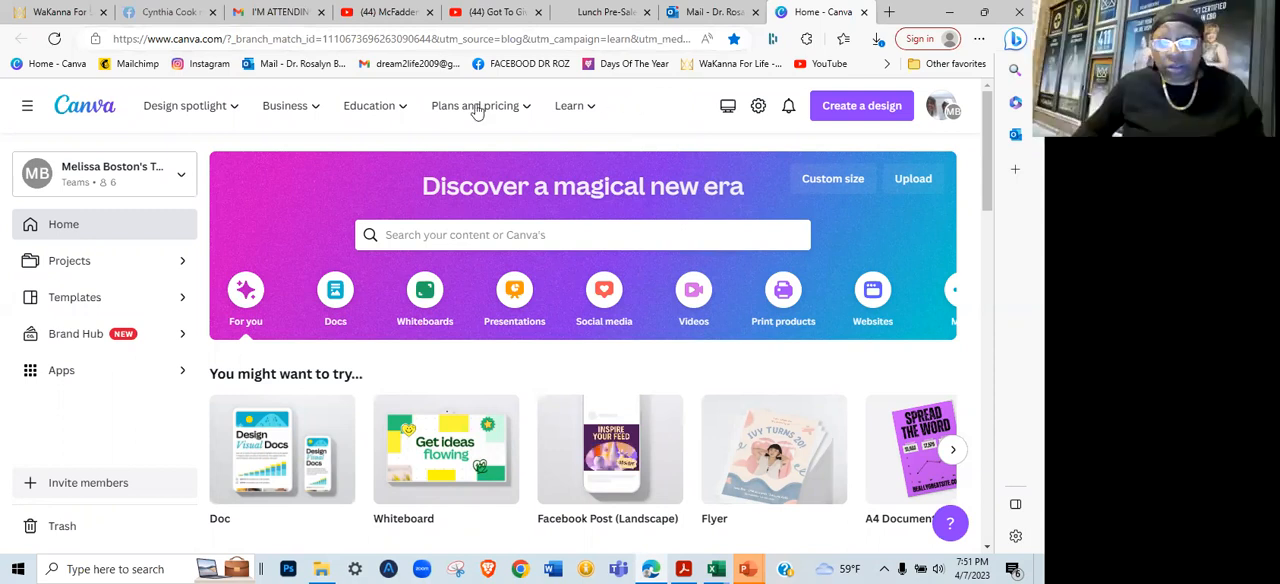
left_click(869, 109)
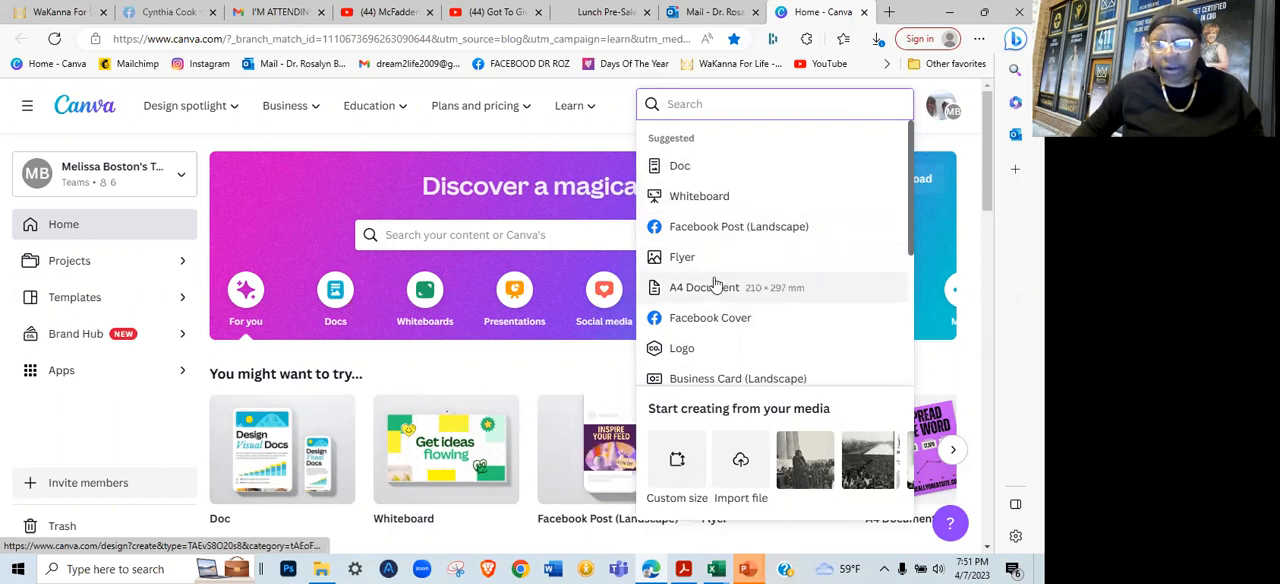
left_click(714, 228)
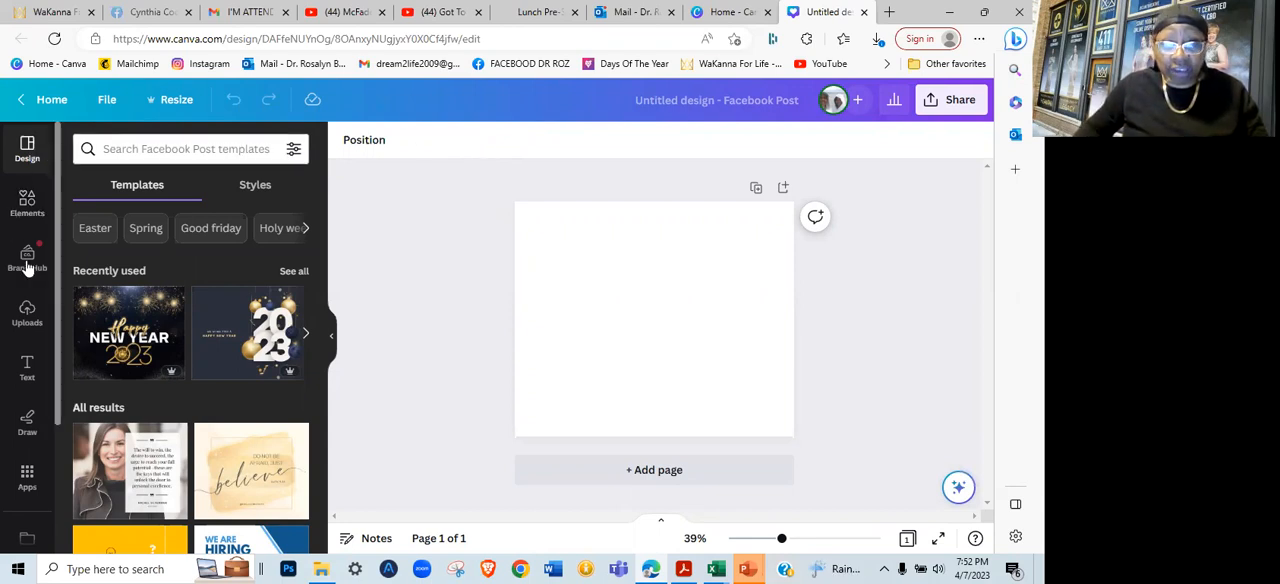
Upload the image ATTENDING BANNER.png from the 420 CONFERENCE 2023 folder
left_click(26, 316)
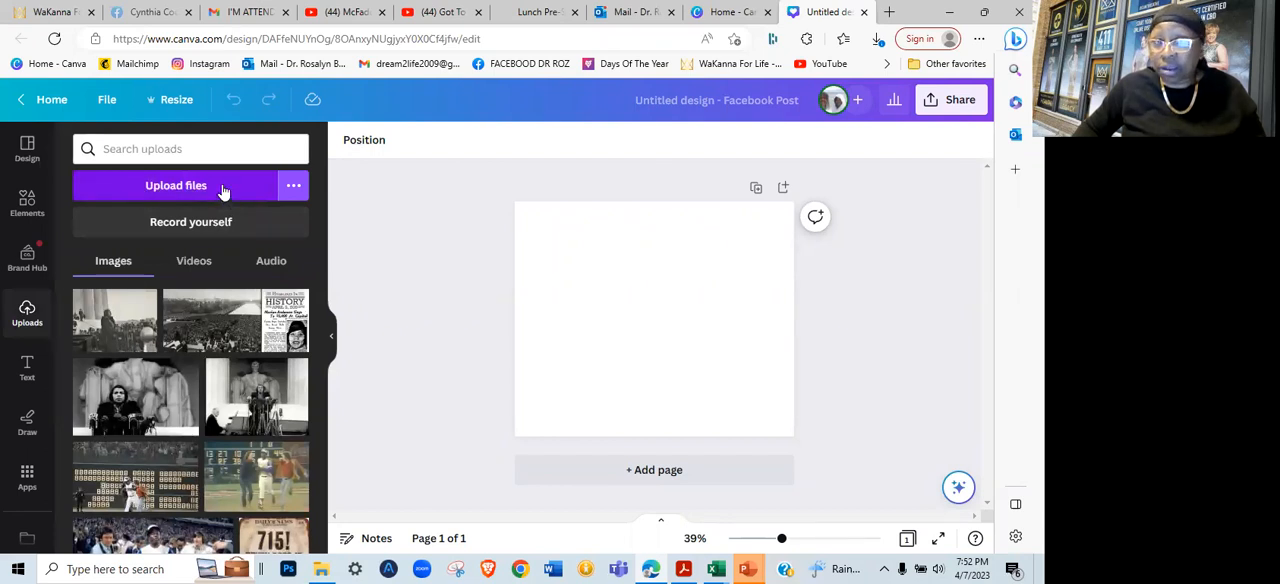
left_click(160, 186)
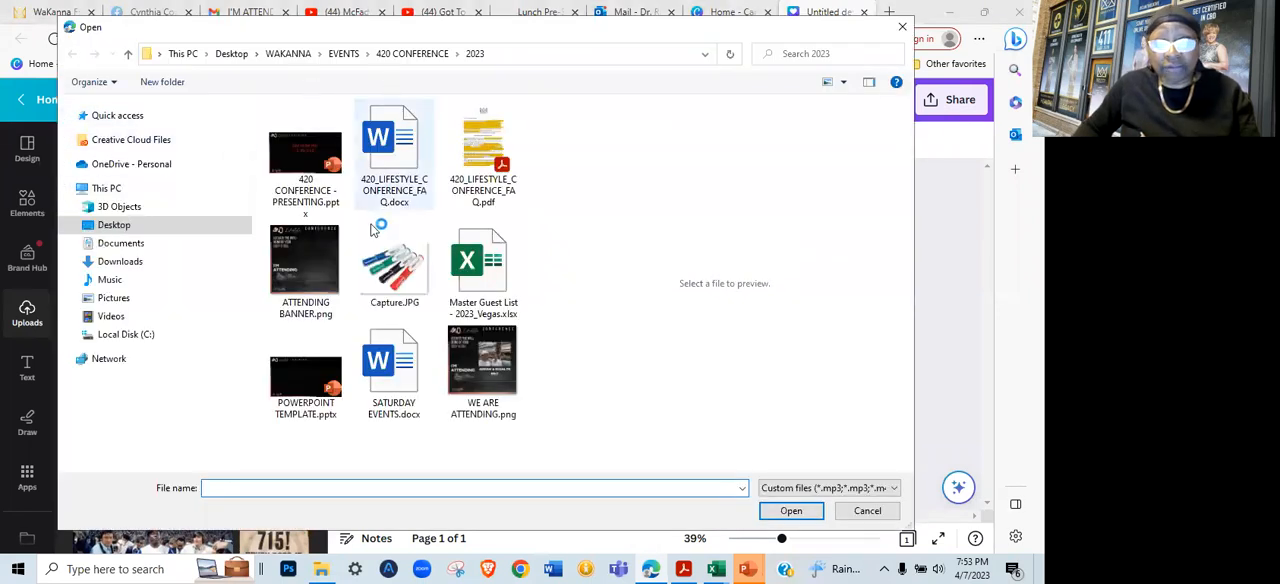
left_click(293, 272)
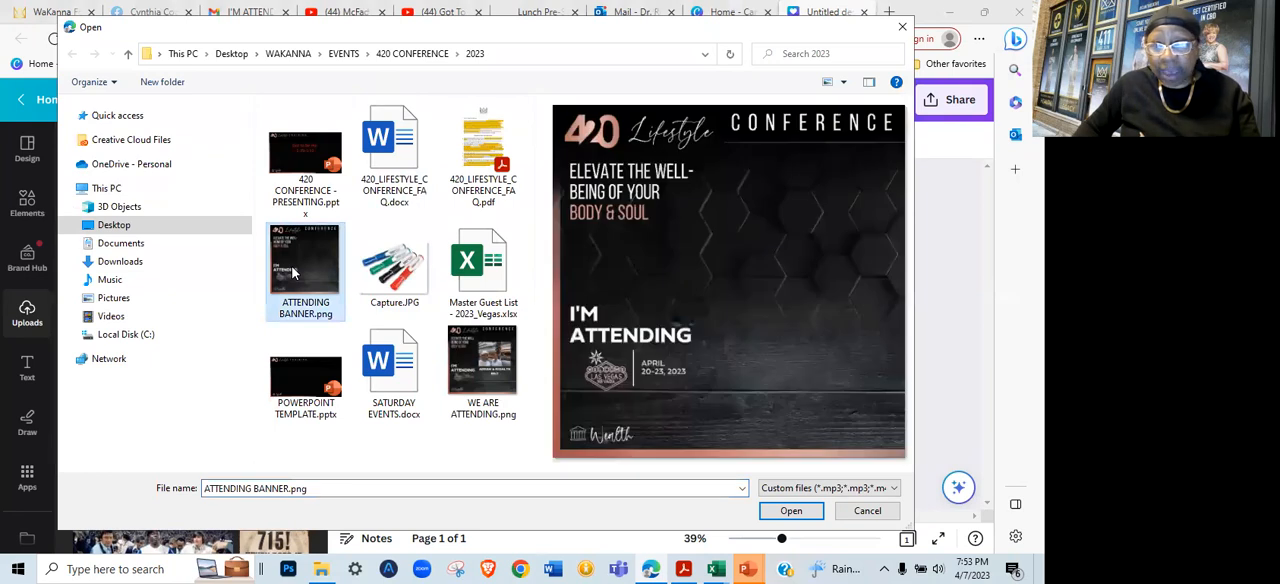
double_click(298, 267)
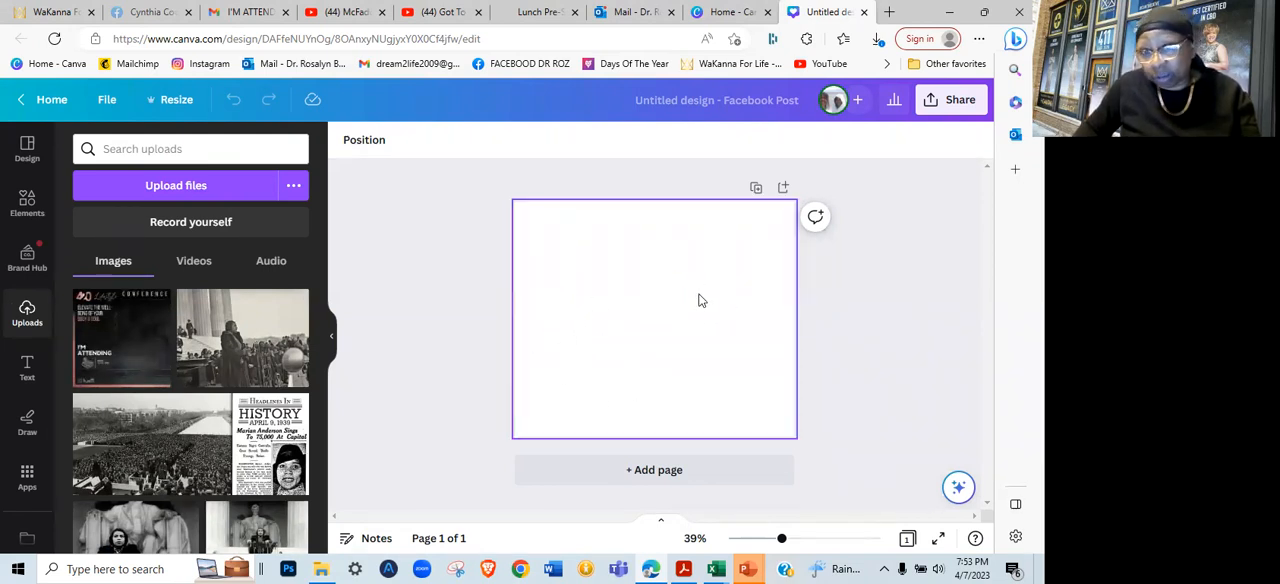
Place the uploaded banner in the page's upper-left corner and enlarge it to nearly the full page height
left_click(120, 340)
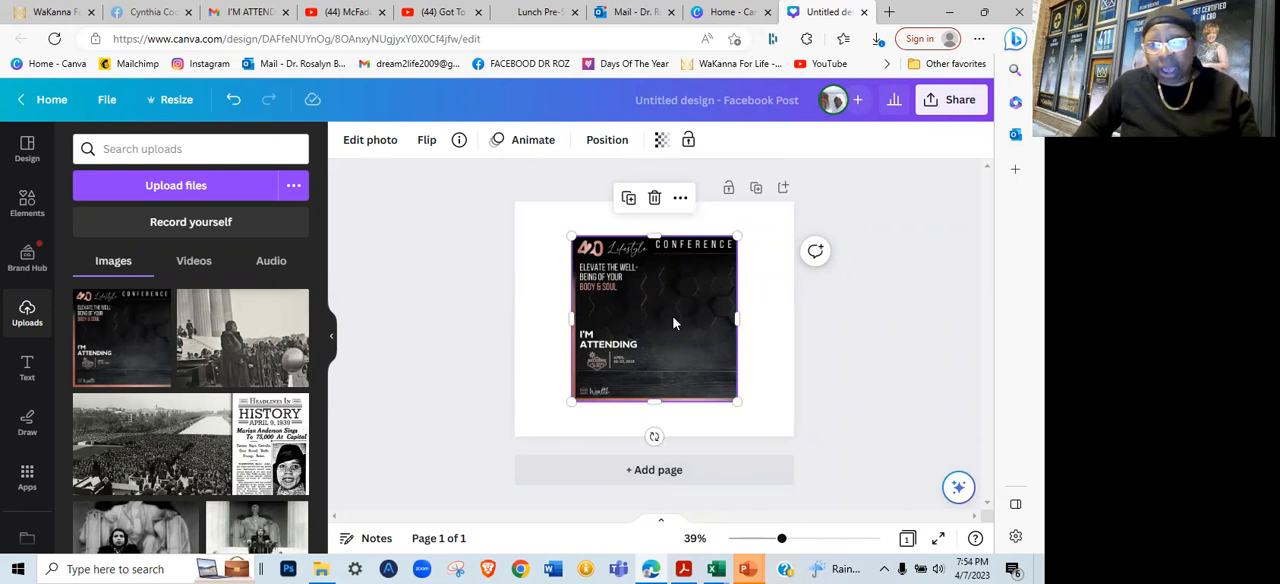
left_click_drag(671, 320, 616, 284)
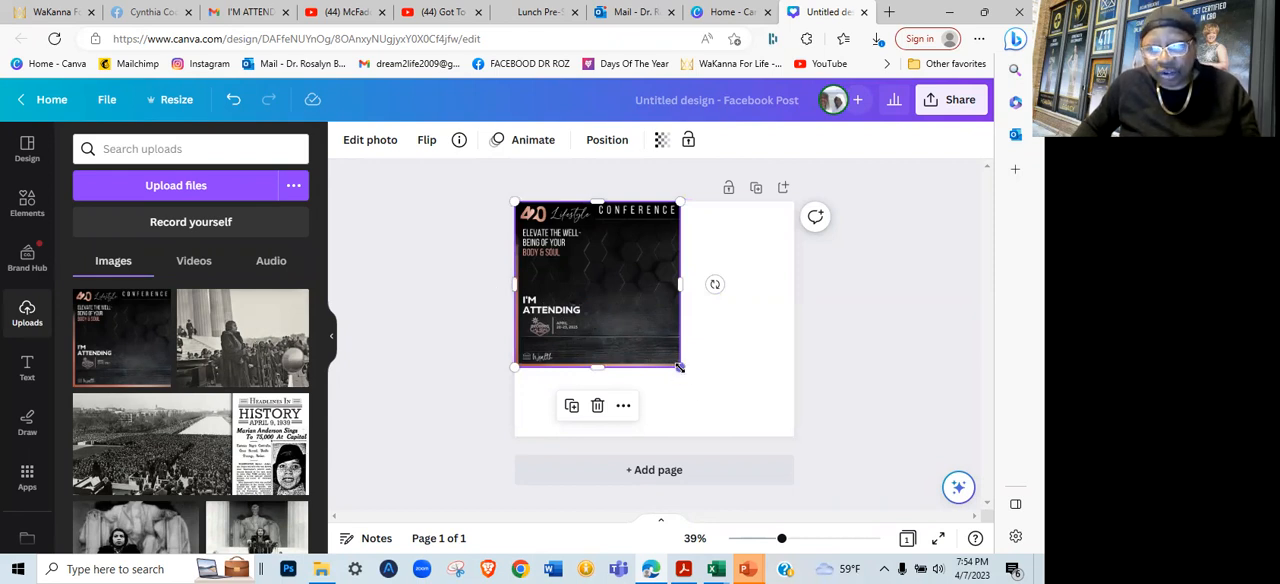
left_click_drag(679, 367, 744, 428)
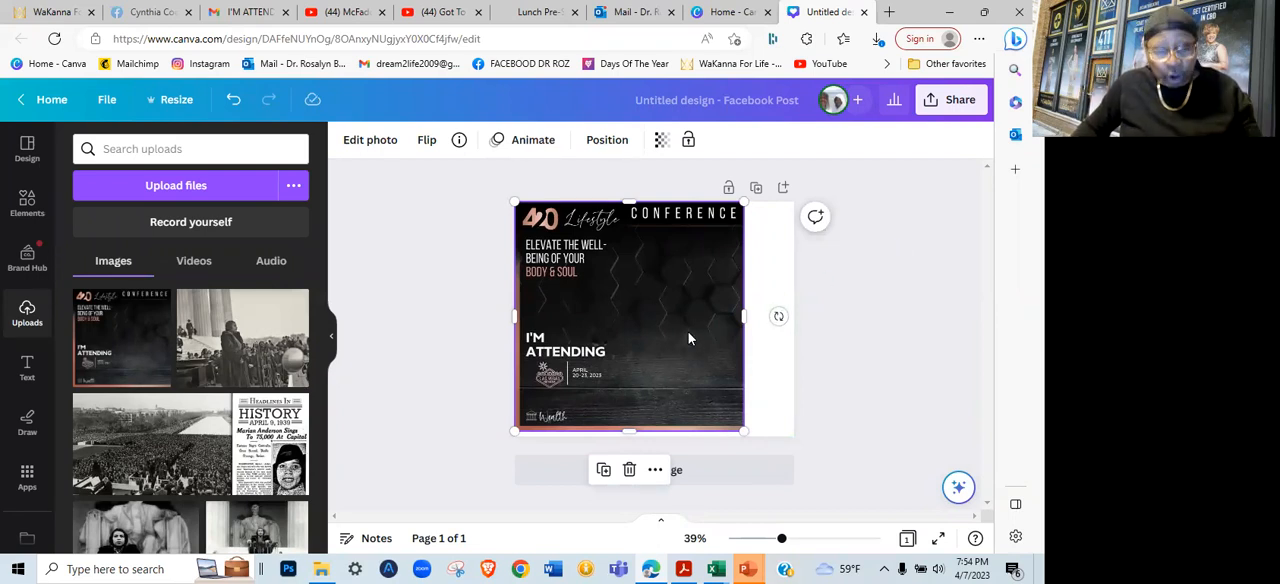
Undo the banner's enlargement, its move and its placement on the page
key("ctrl+z")
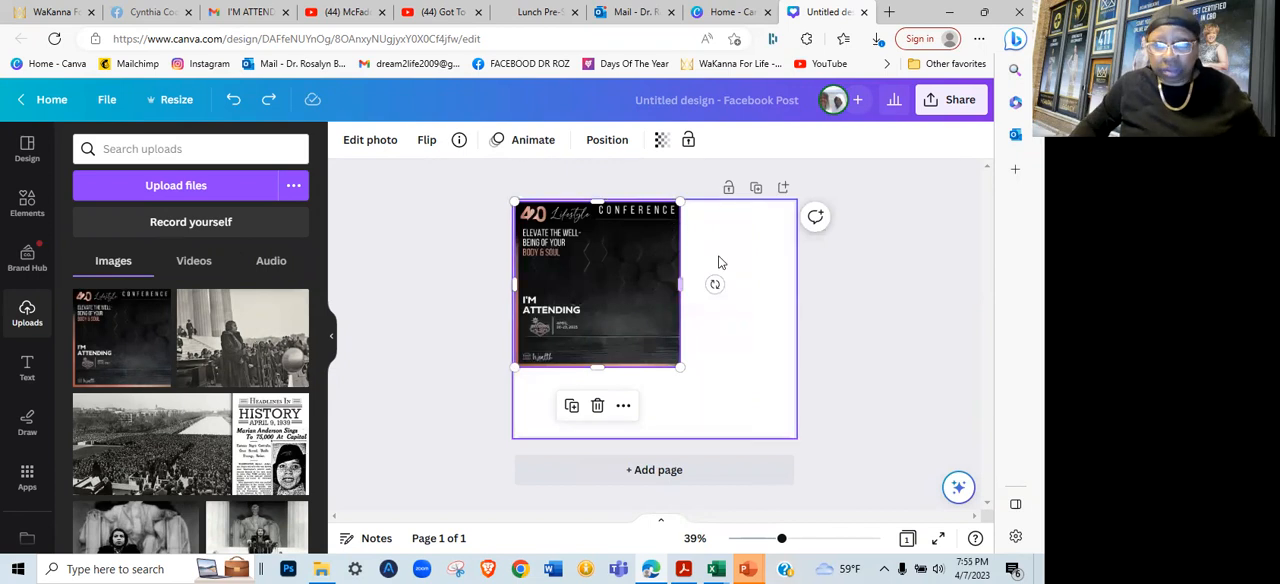
key("ctrl+z")
key("ctrl+z")
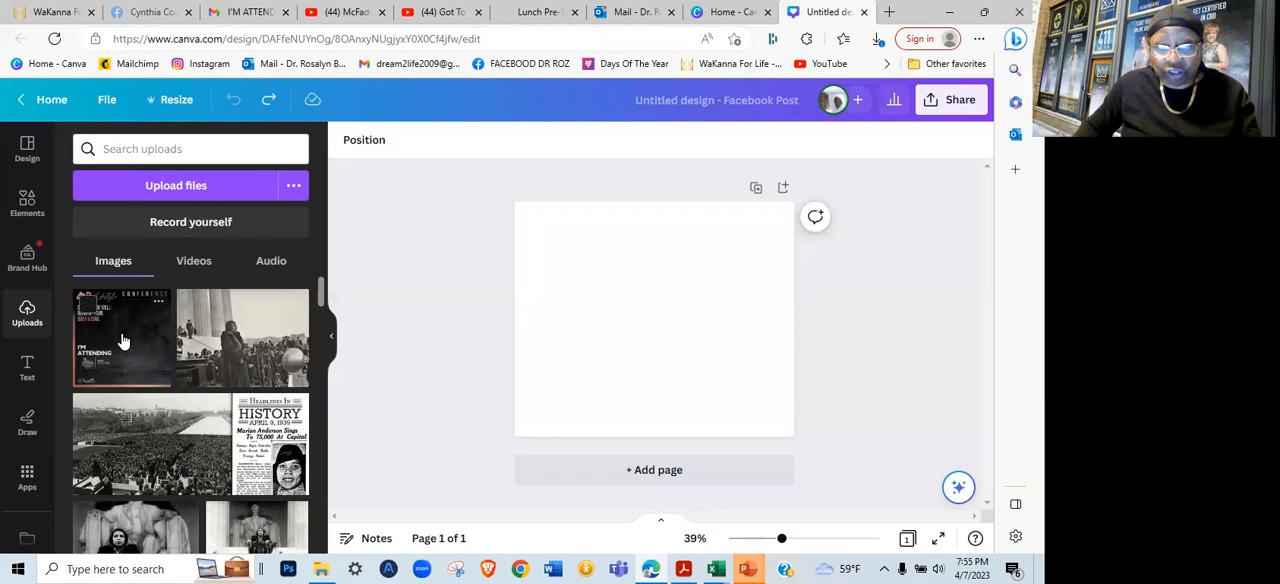
Place the uploaded attending banner on the blank page, shrink it from its corners and position it near the centre
left_click(703, 323)
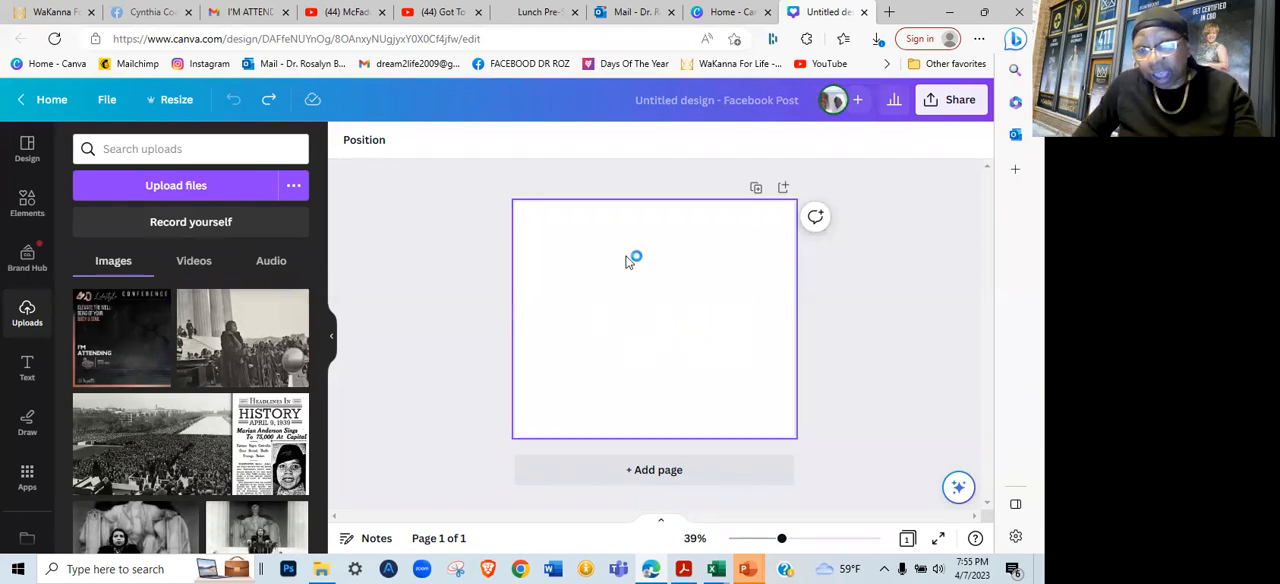
left_click(119, 349)
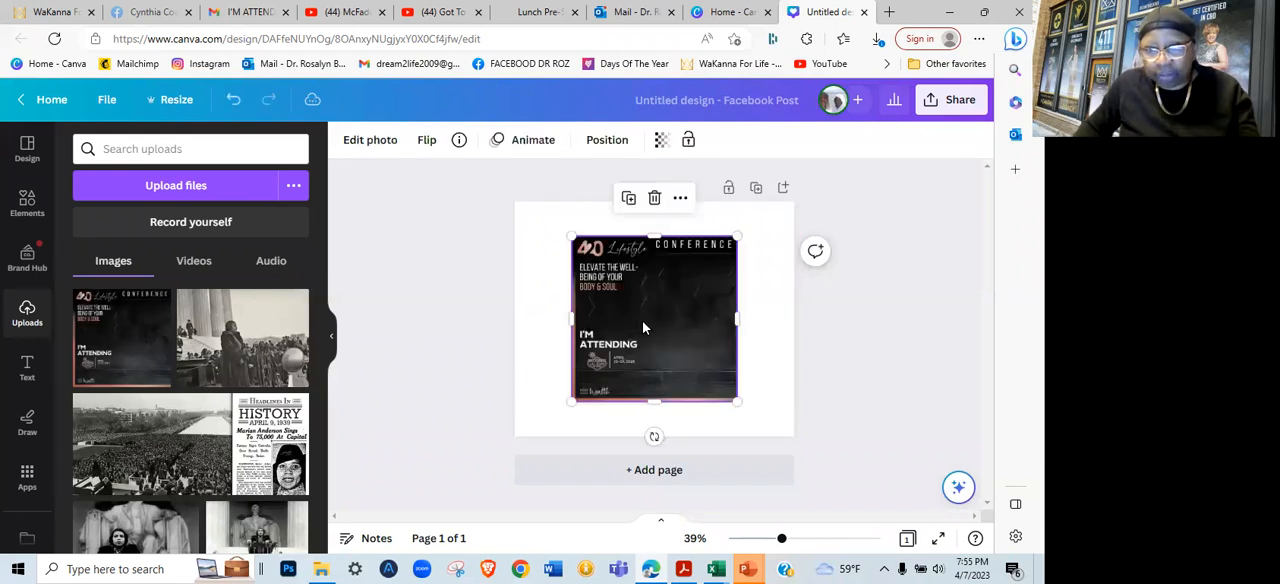
mouse_move(737, 236)
left_mouse_down()
mouse_move(764, 210)
mouse_move(729, 246)
mouse_move(738, 235)
left_mouse_up()
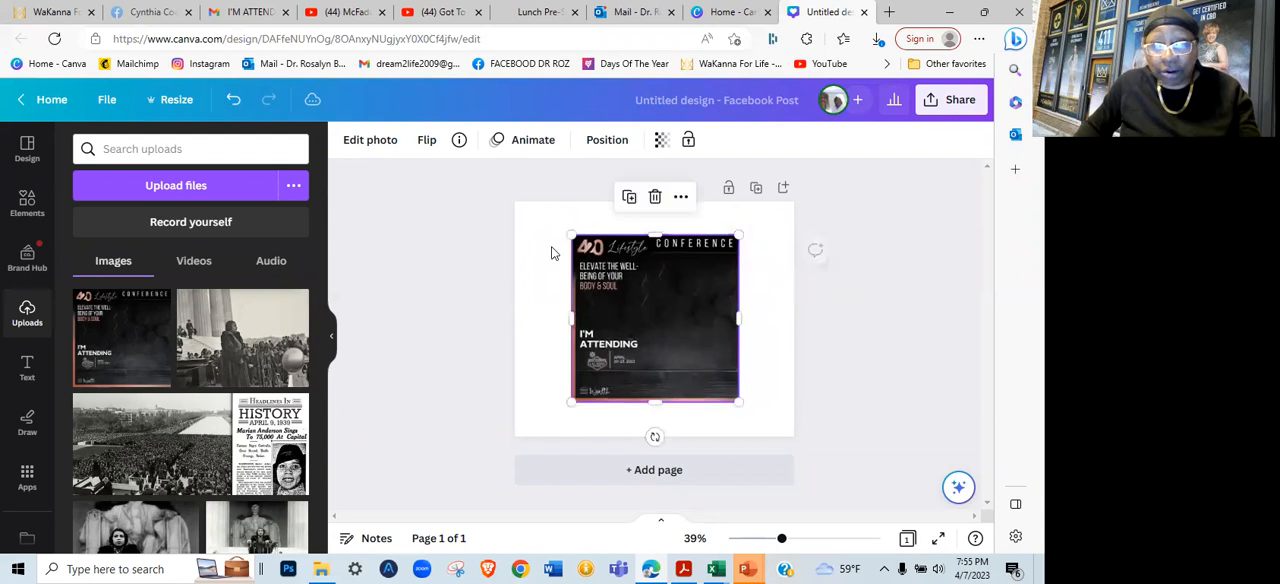
left_click_drag(563, 233, 590, 254)
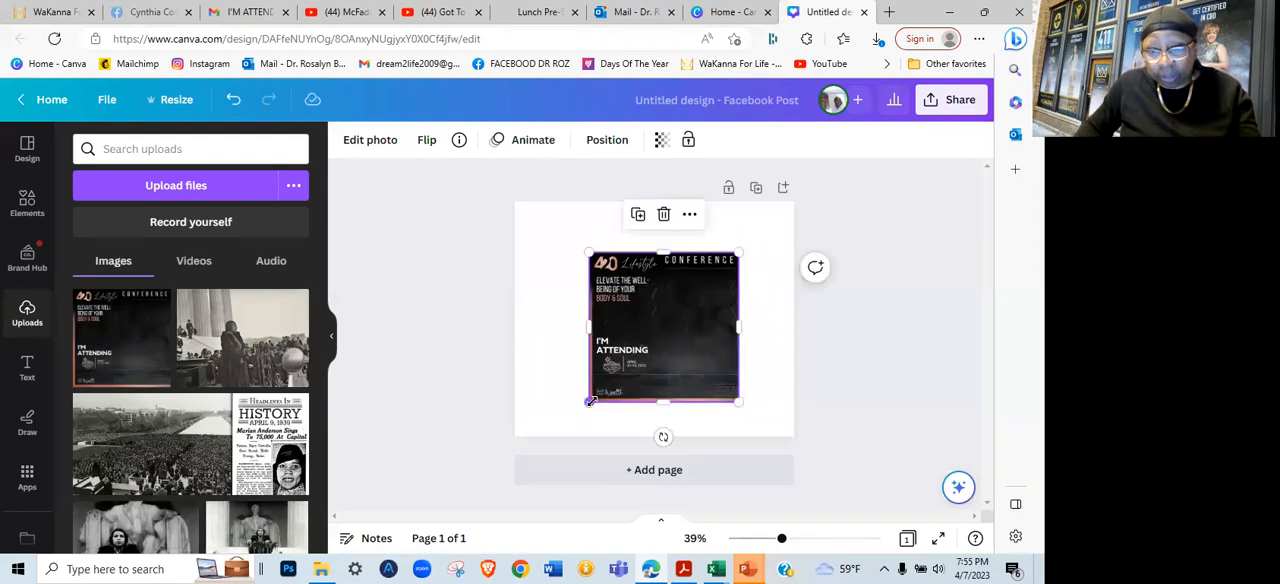
left_click_drag(590, 401, 632, 397)
mouse_move(738, 388)
left_mouse_down()
mouse_move(758, 410)
mouse_move(733, 385)
left_mouse_up()
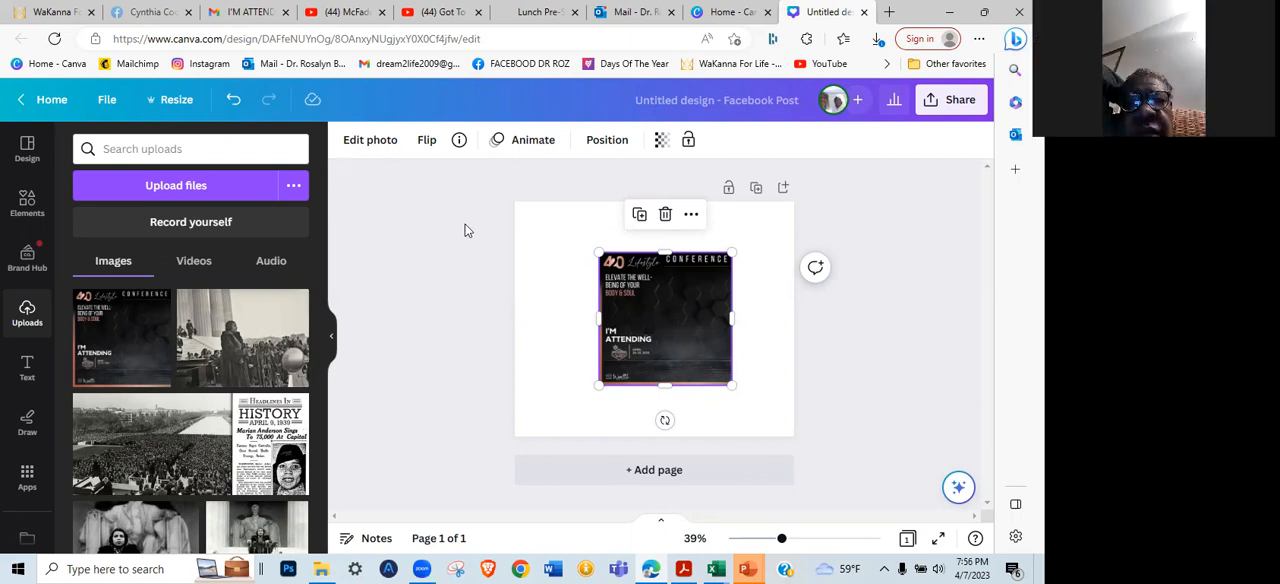
left_click_drag(659, 320, 648, 319)
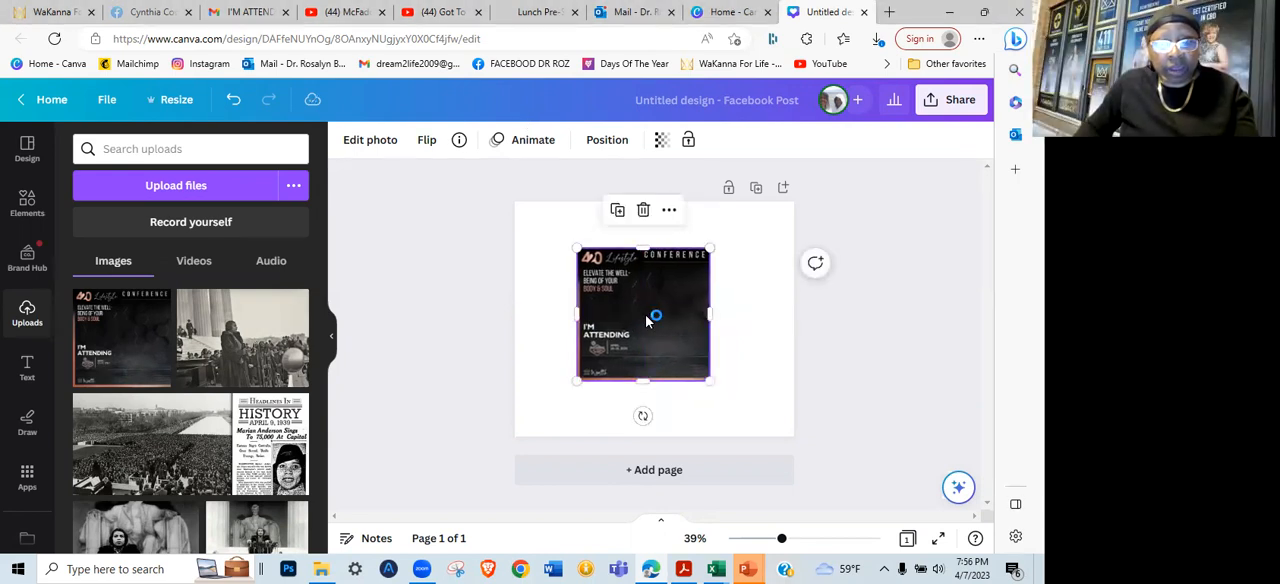
left_click_drag(646, 306, 655, 306)
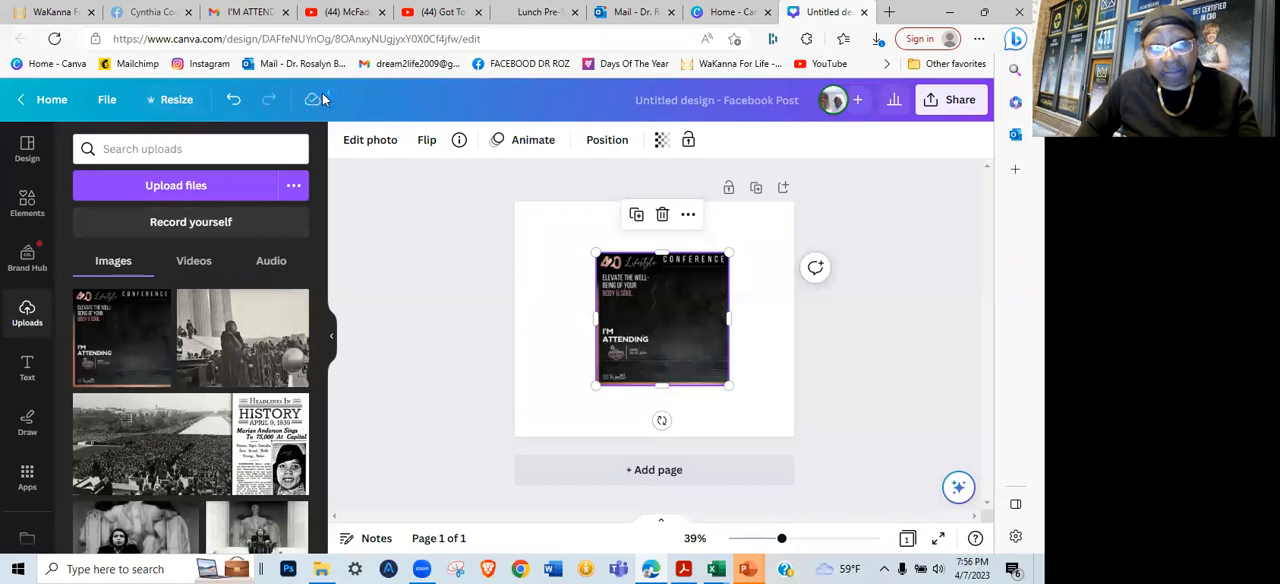
Create a resized copy of the design at 788 × 788 px and enlarge the banner to fill its page
left_click(176, 101)
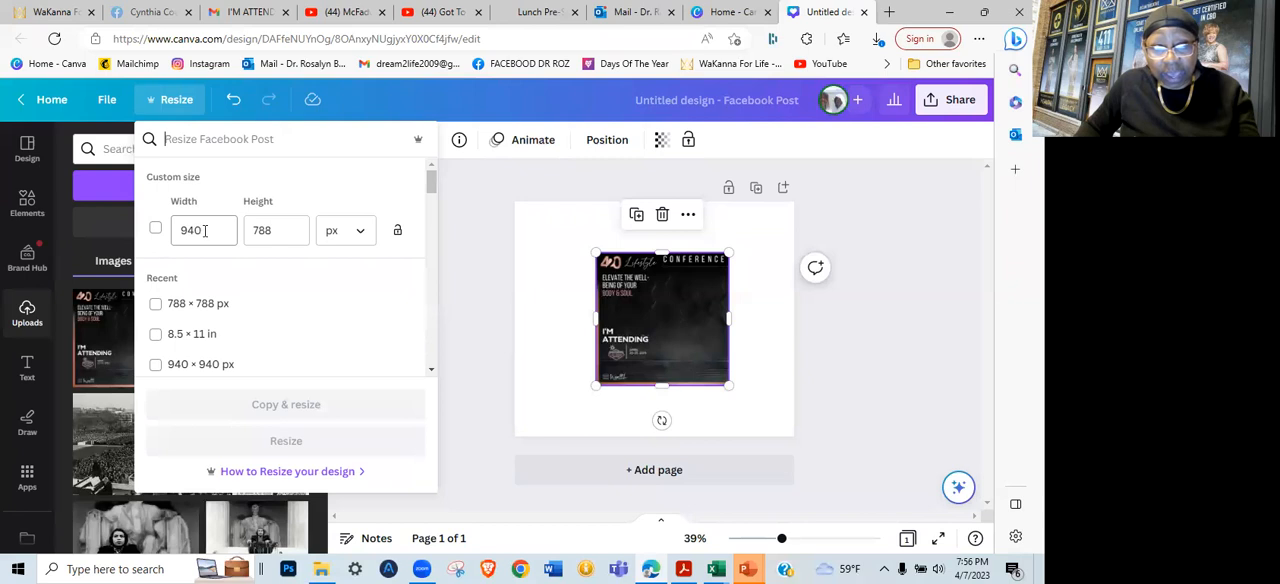
left_click(156, 308)
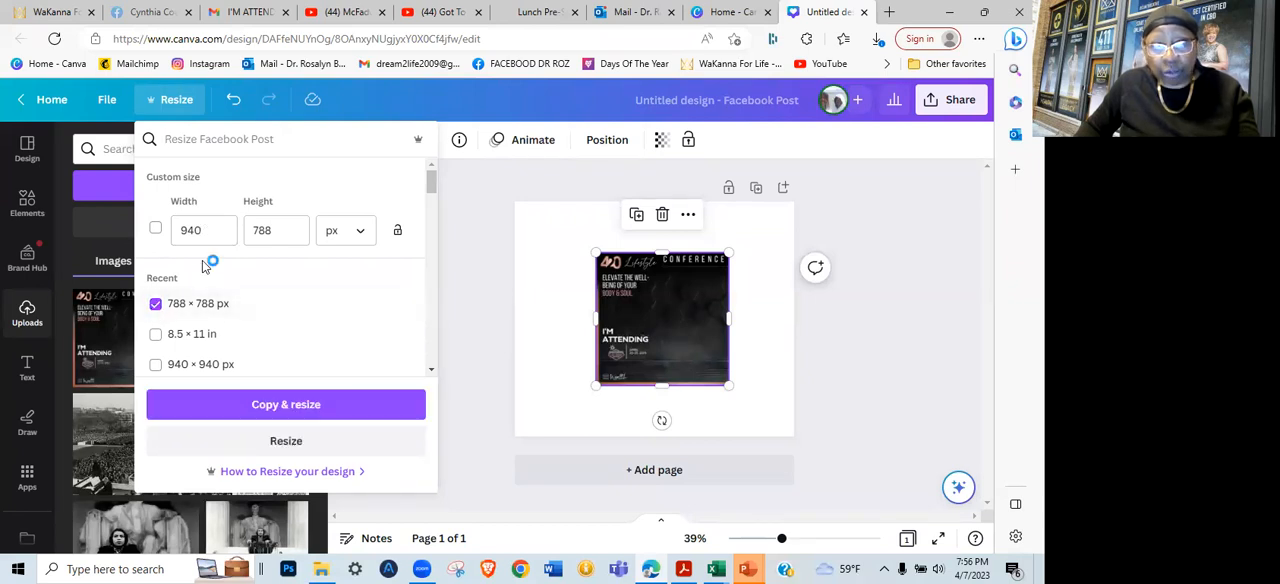
left_click(280, 405)
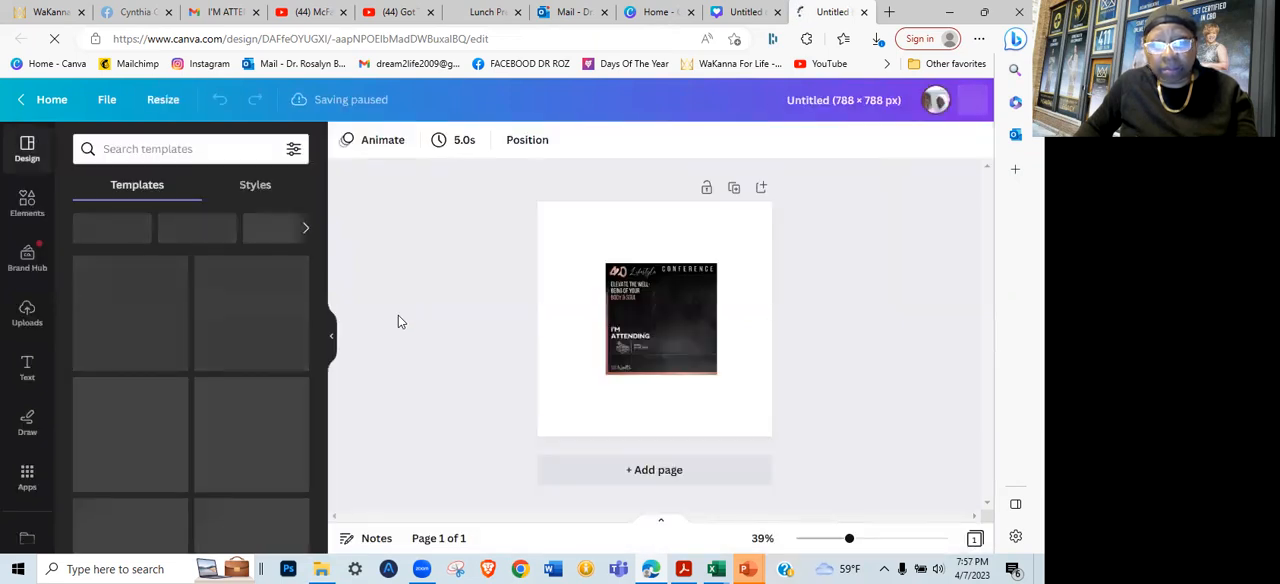
left_click(666, 324)
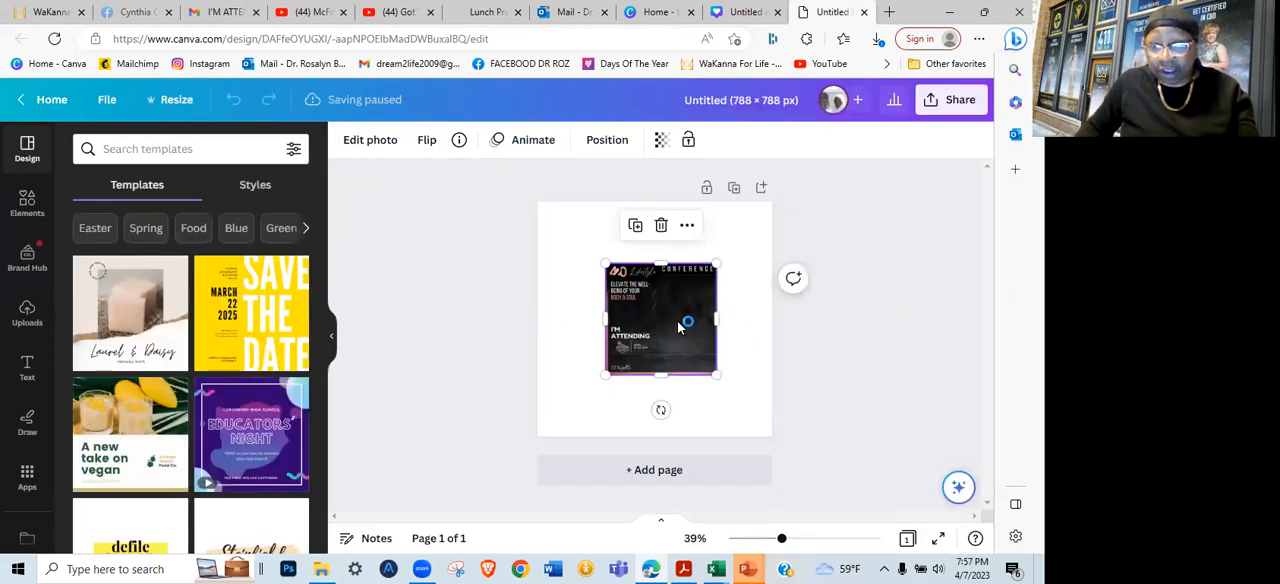
left_click_drag(666, 309, 771, 436)
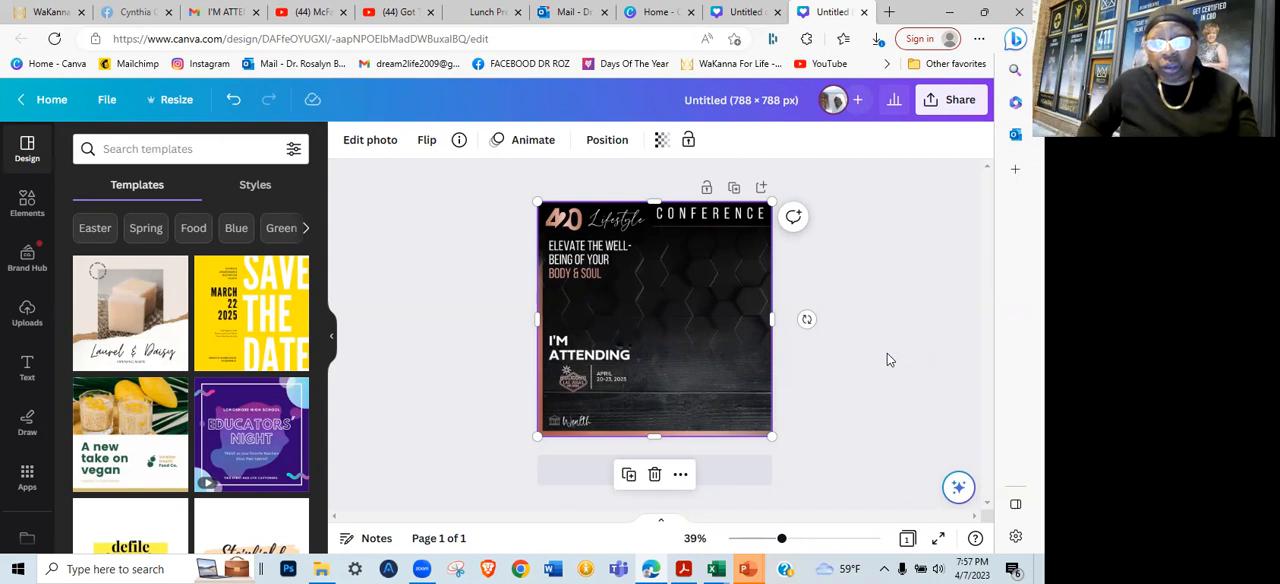
Undo the banner's full-page enlargement and resize it from its corners to leave a narrow white margin around it
key("ctrl+z")
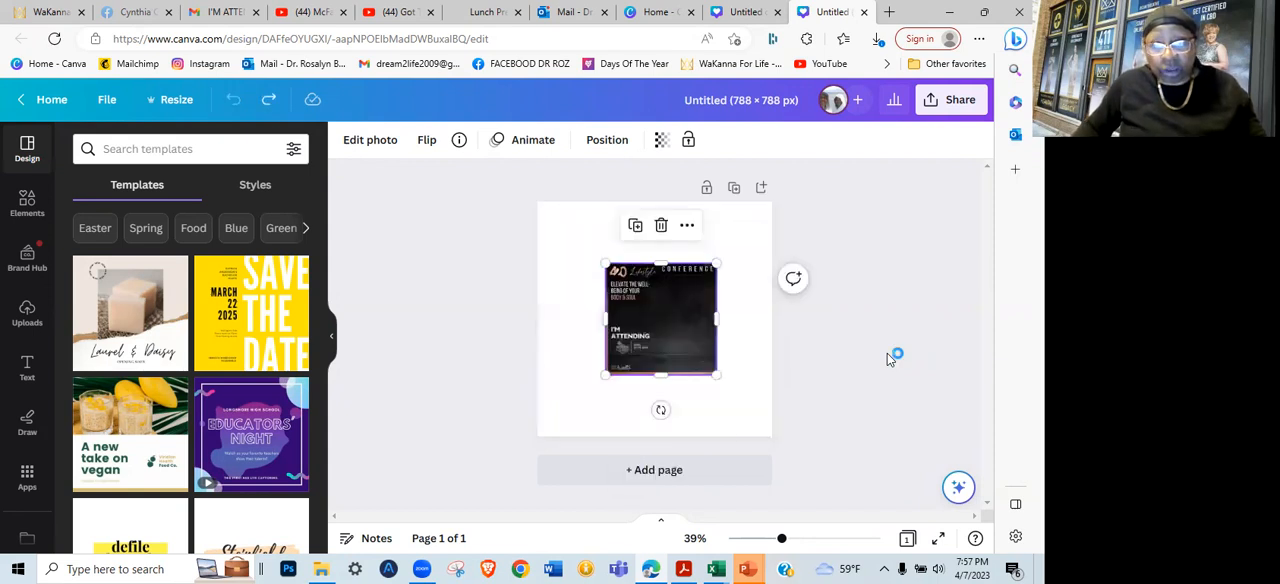
left_click_drag(704, 263, 754, 226)
left_click_drag(602, 374, 561, 418)
mouse_move(561, 225)
left_mouse_down()
mouse_move(546, 206)
mouse_move(563, 227)
left_mouse_up()
left_click_drag(758, 419, 762, 424)
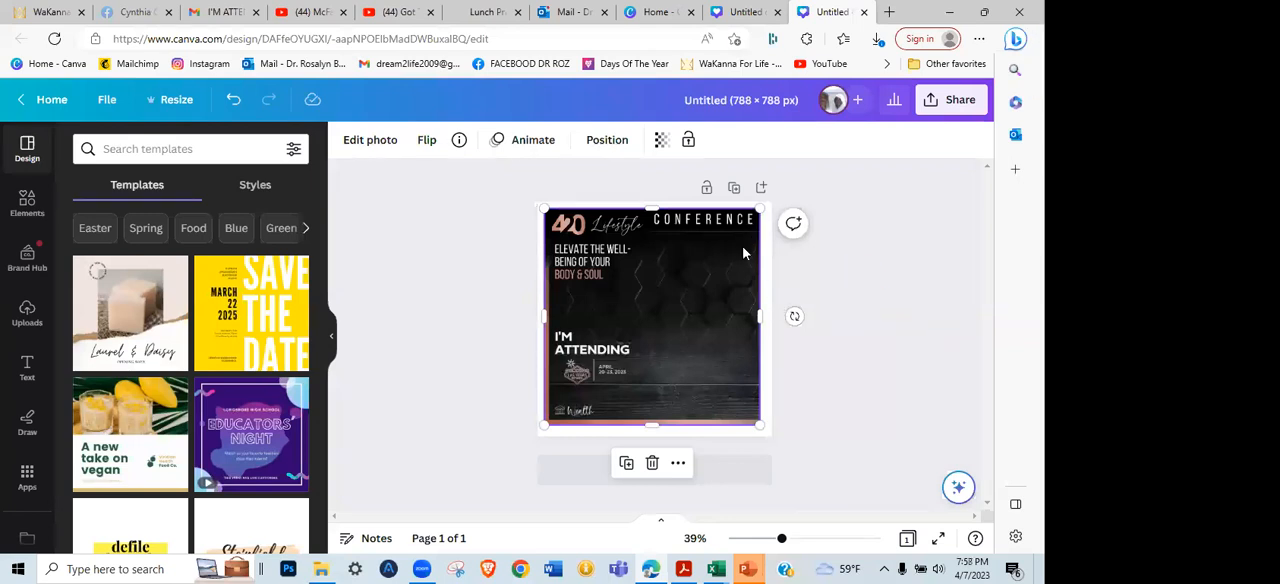
left_click_drag(760, 207, 757, 214)
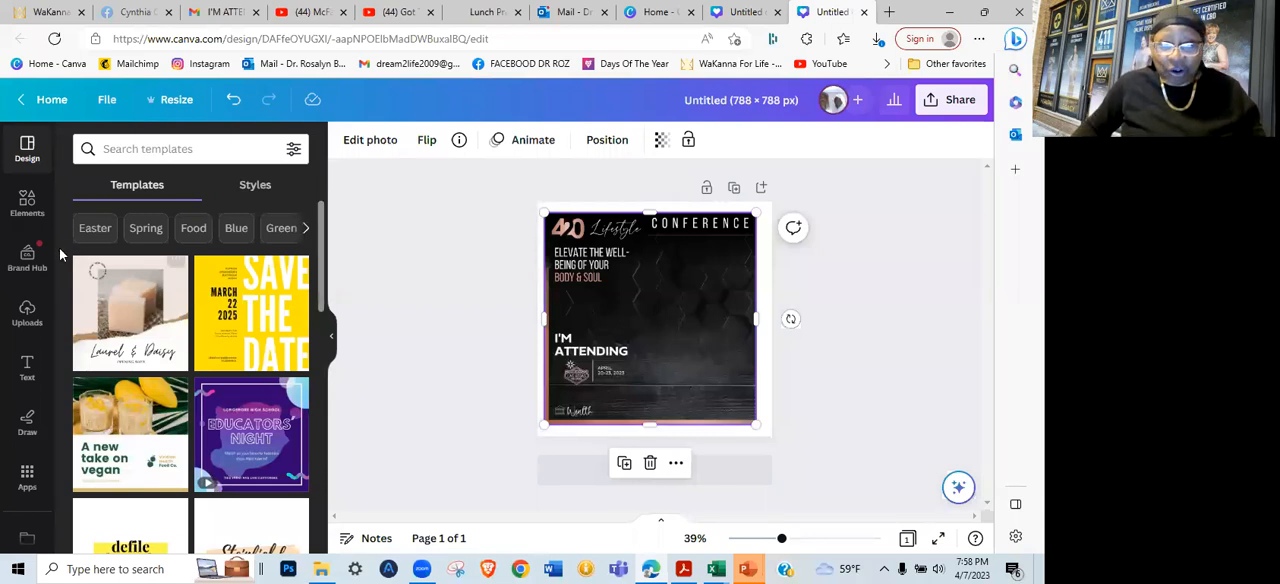
Upload the first photo of the couple from the SUNDAY FLOW subfolder of their folder in Pictures
left_click(27, 313)
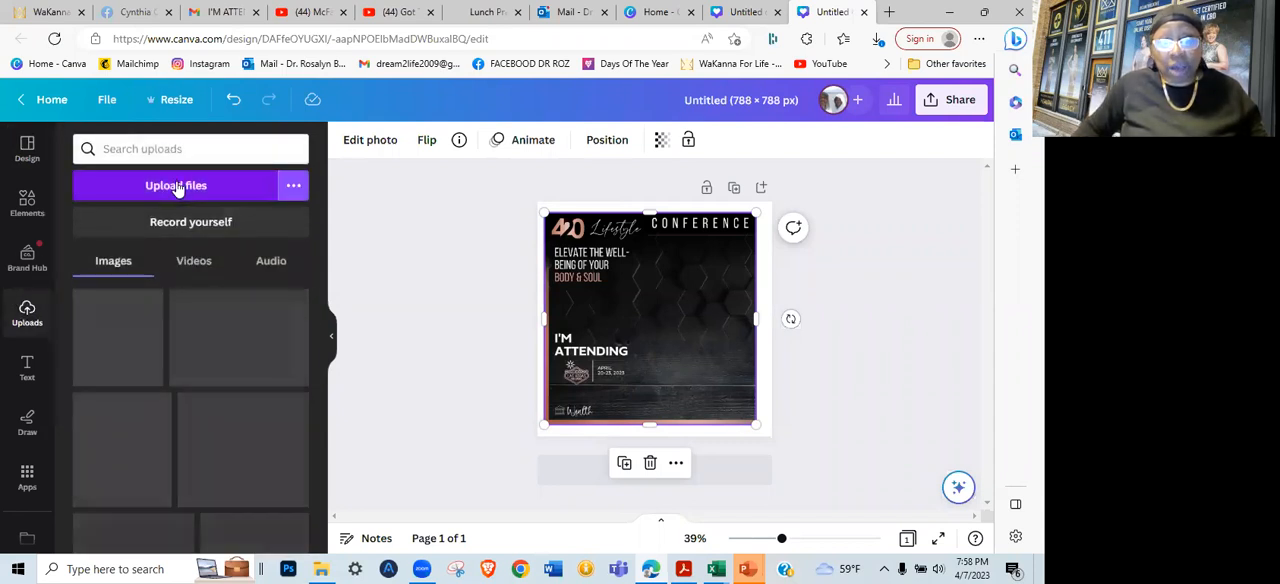
left_click(177, 186)
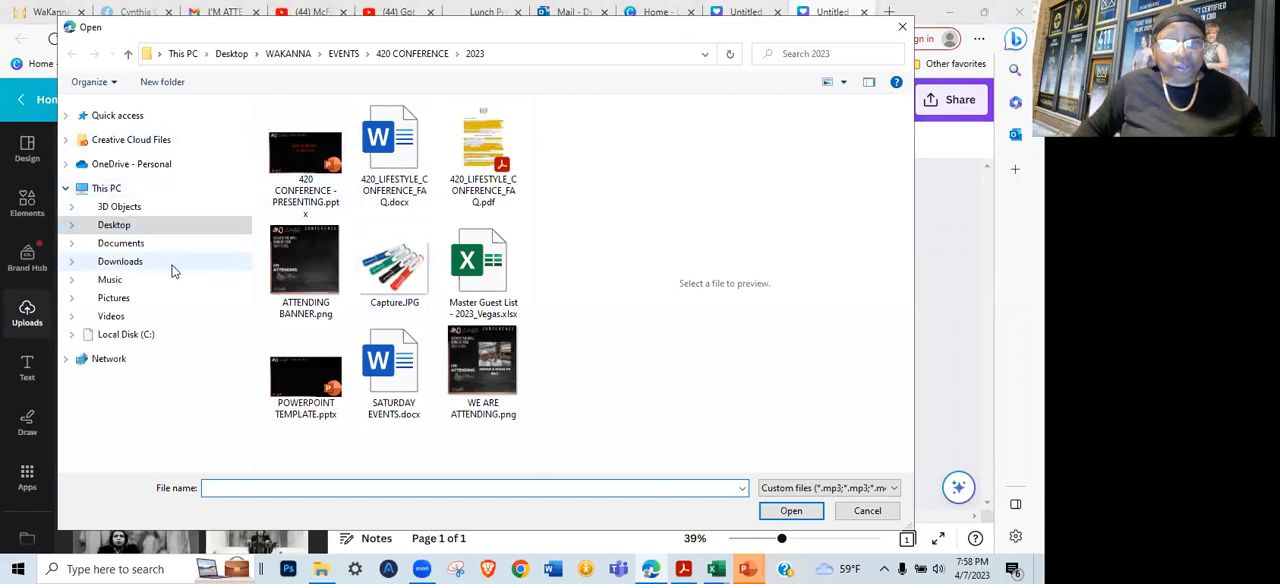
left_click(115, 298)
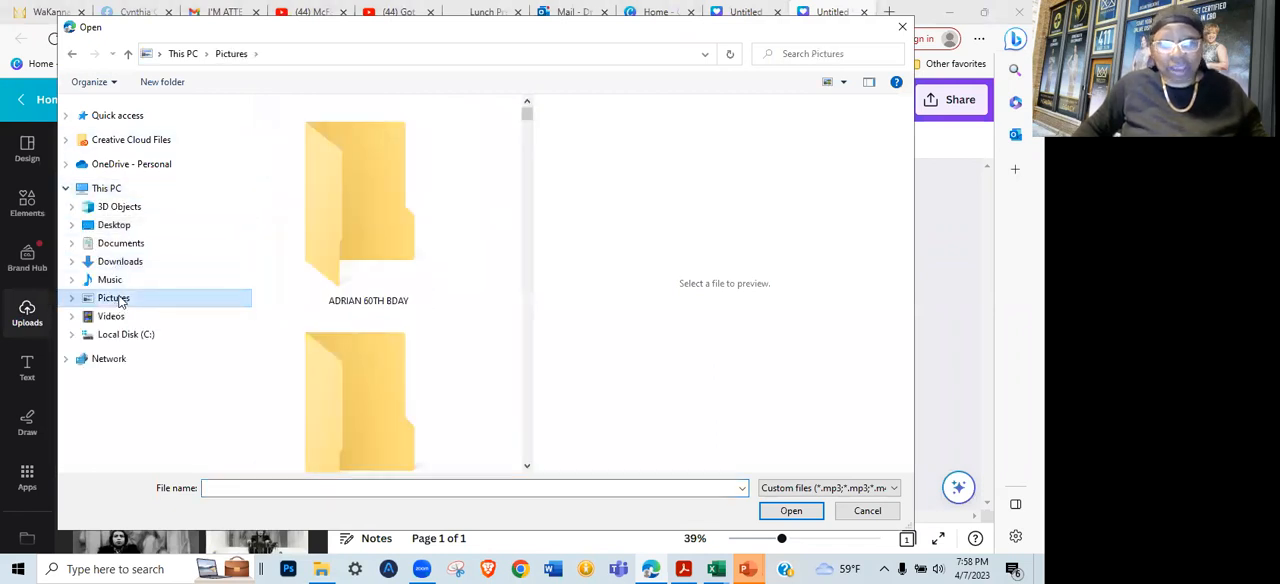
scroll(400, 236, "down", 3)
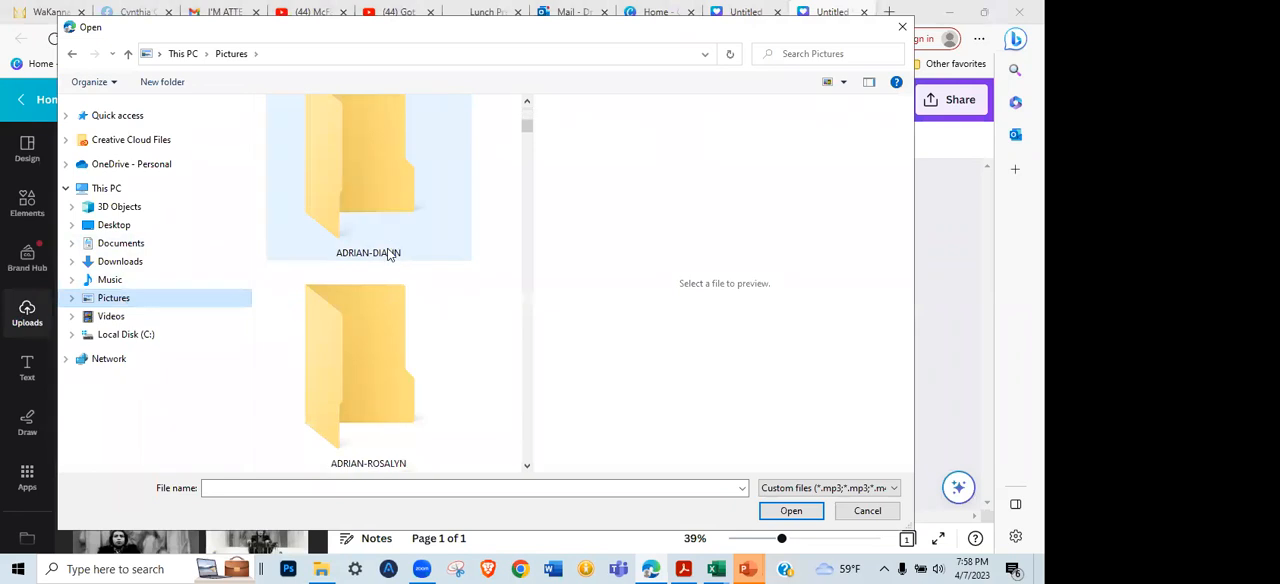
left_click(352, 378)
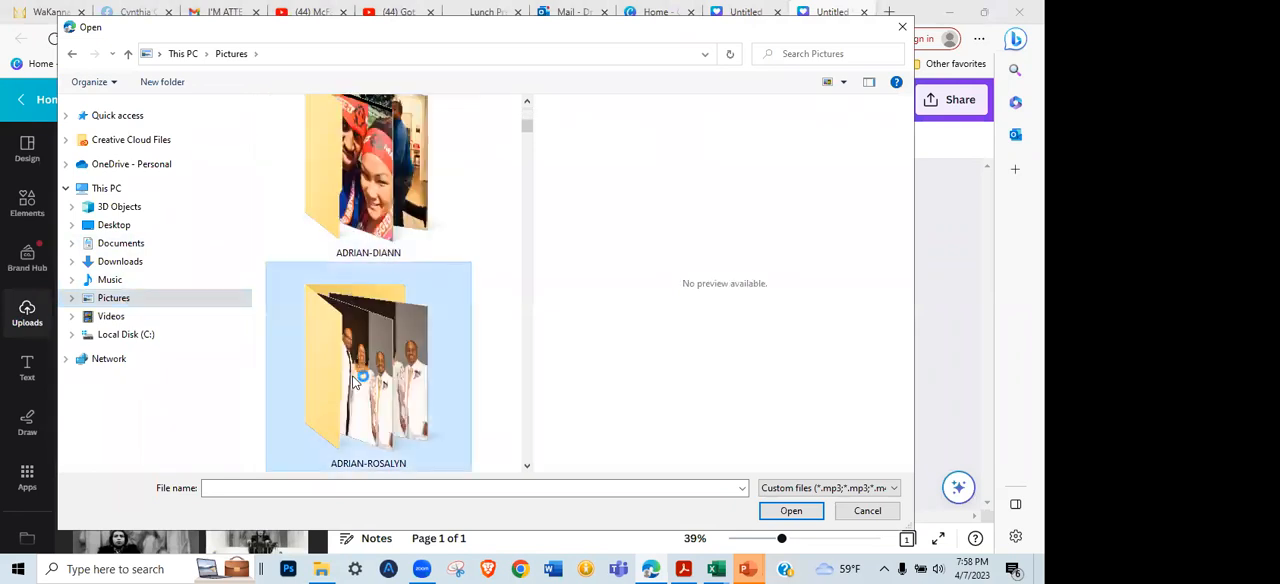
double_click(350, 375)
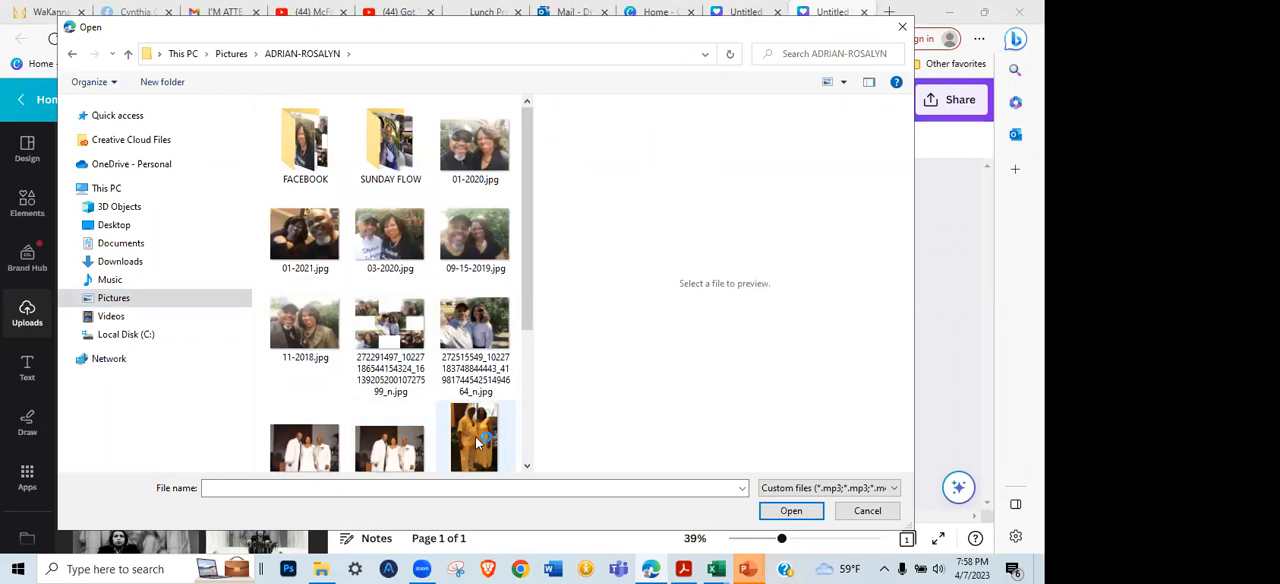
scroll(460, 400, "down", 2)
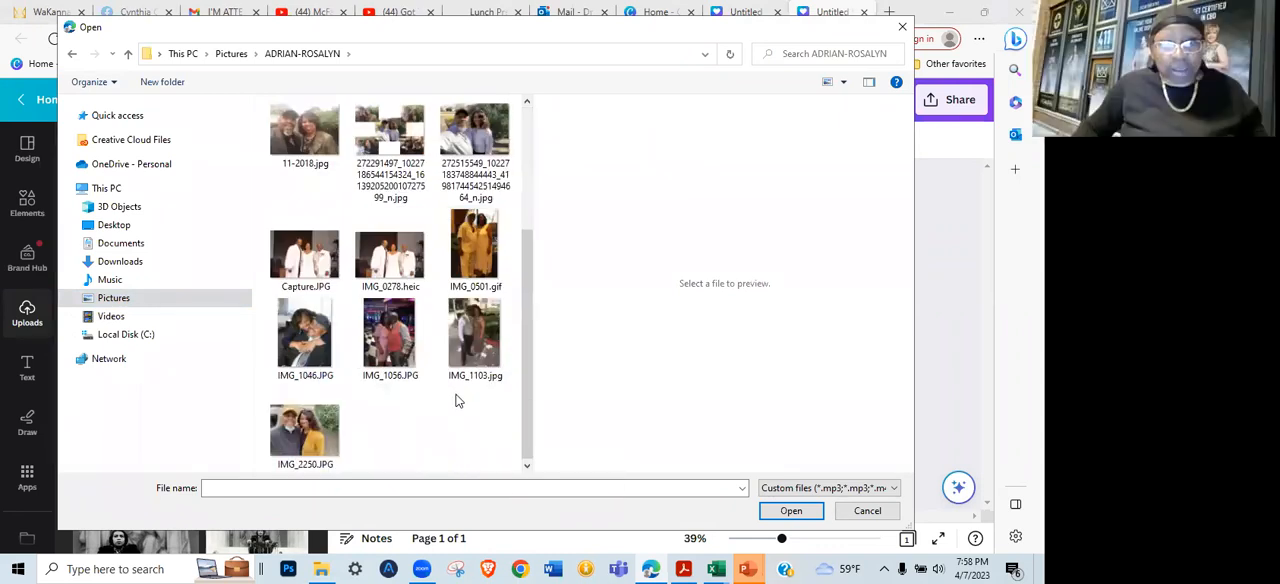
scroll(420, 430, "up", 2)
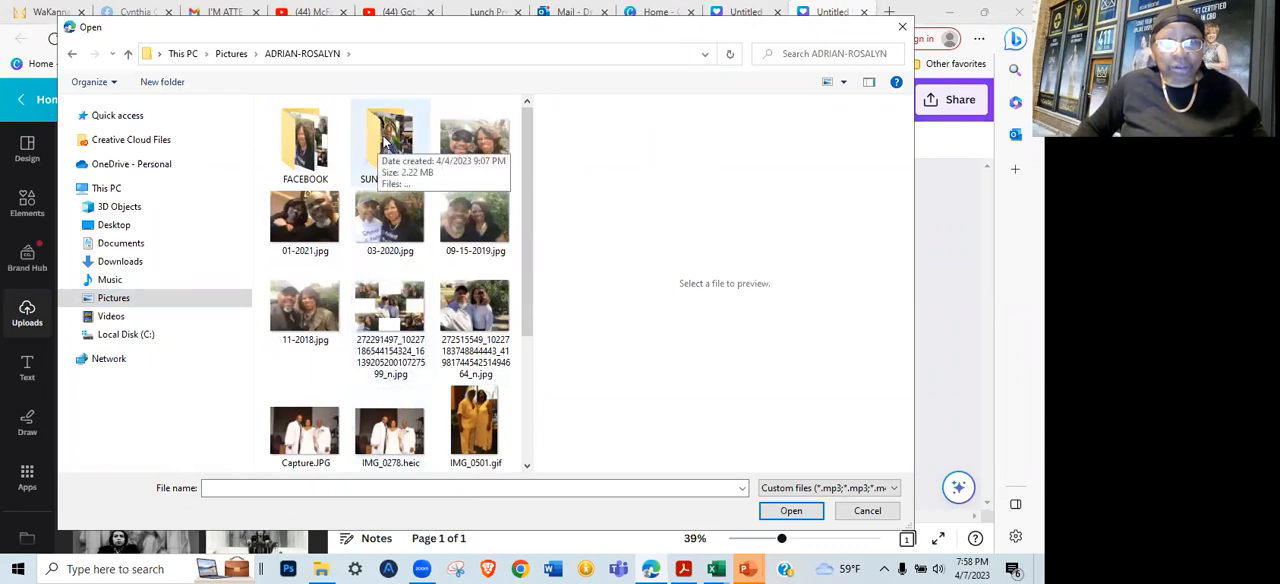
left_click(386, 143)
double_click(386, 143)
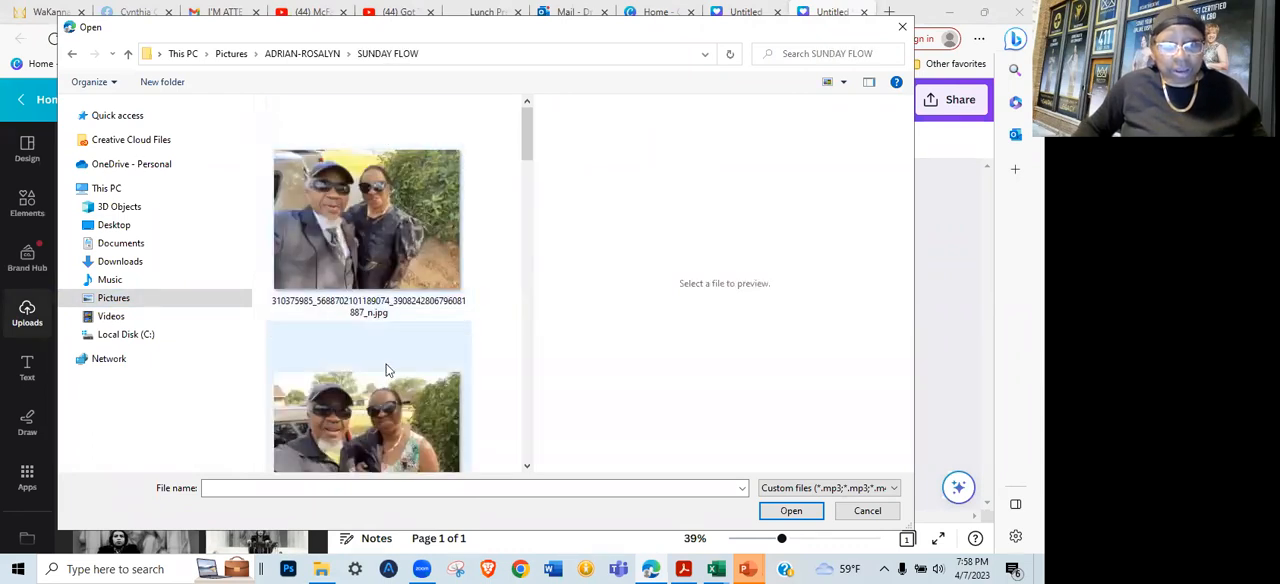
double_click(369, 222)
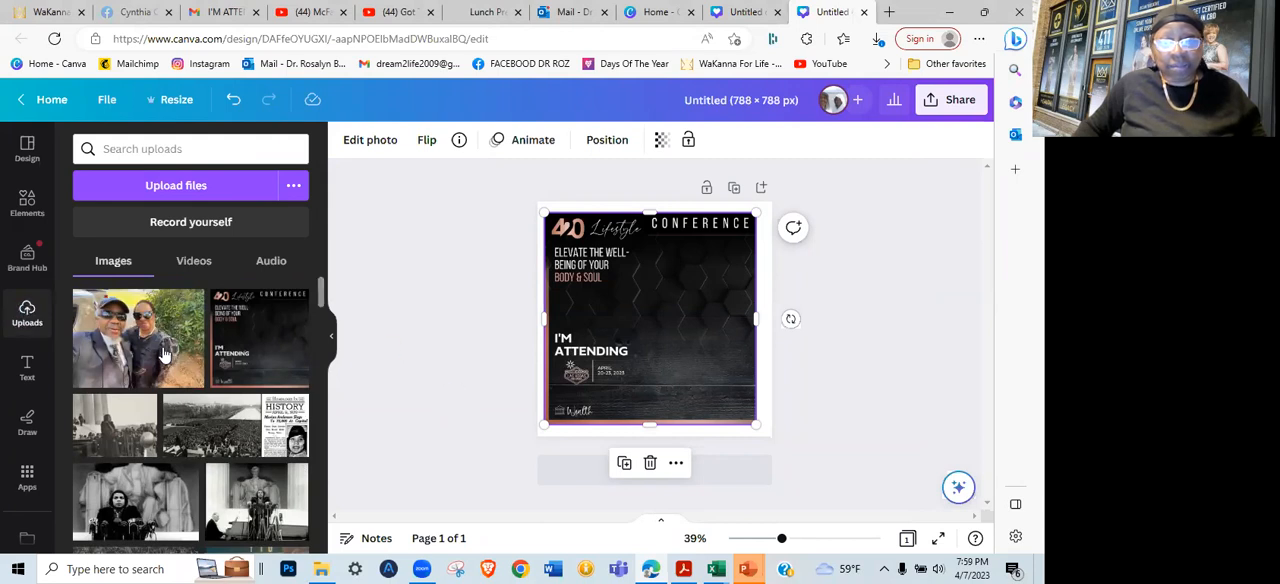
Add the uploaded couple photo to the page, shrink it and position it in the banner's empty right half, beside the tagline
left_click(137, 338)
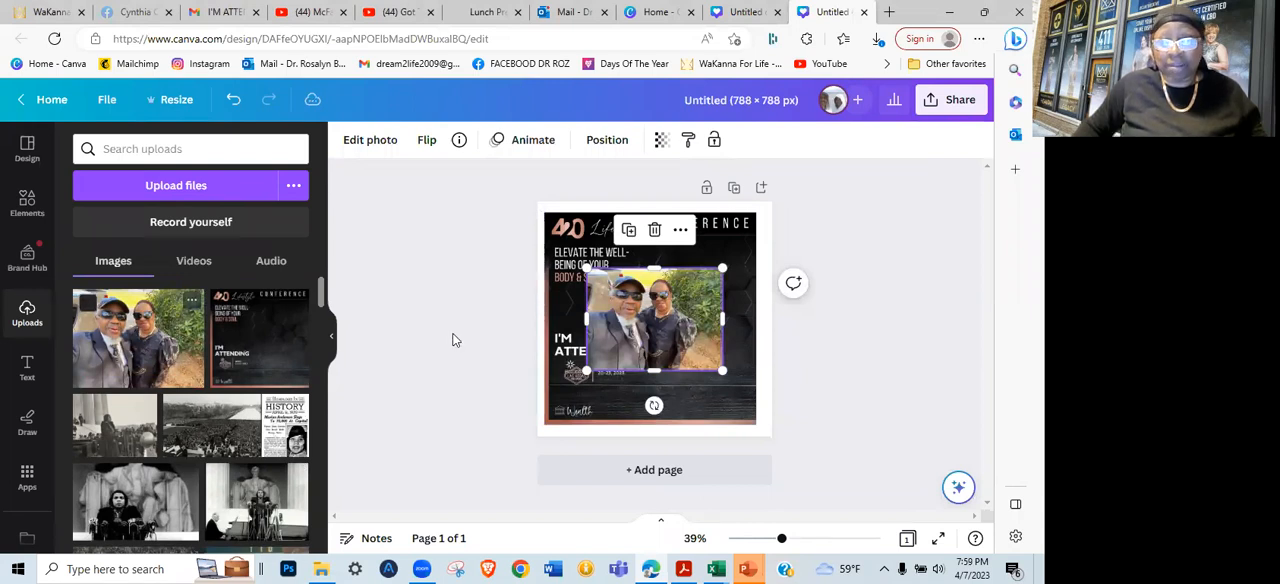
left_click_drag(637, 328, 651, 320)
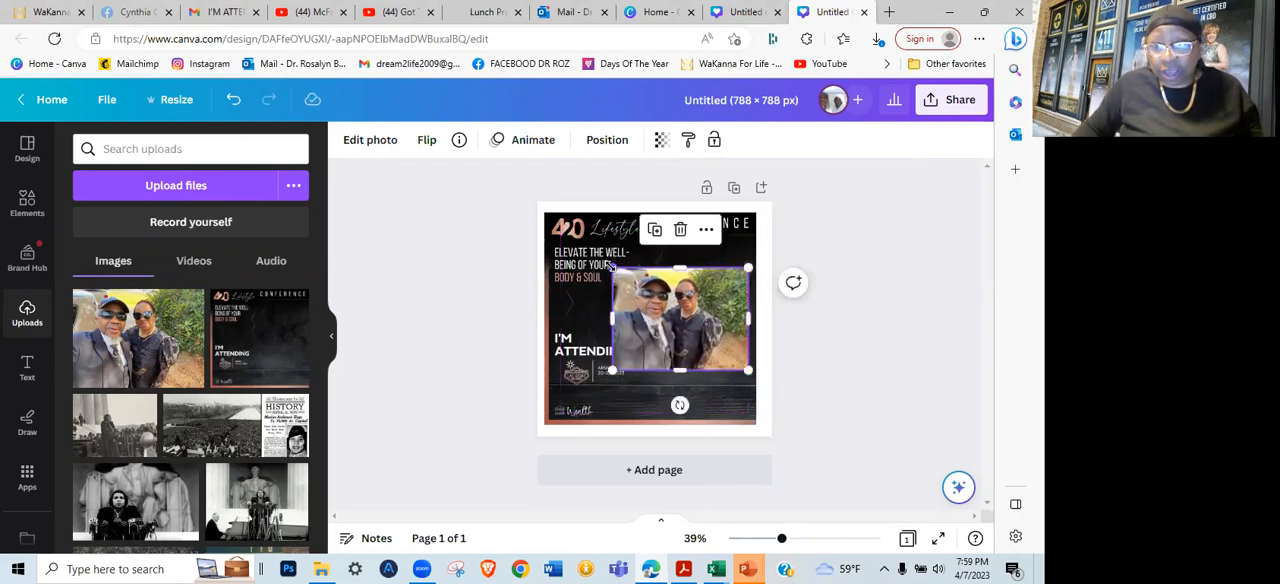
left_click_drag(612, 268, 638, 296)
left_click_drag(710, 324, 701, 292)
left_click_drag(665, 330, 667, 350)
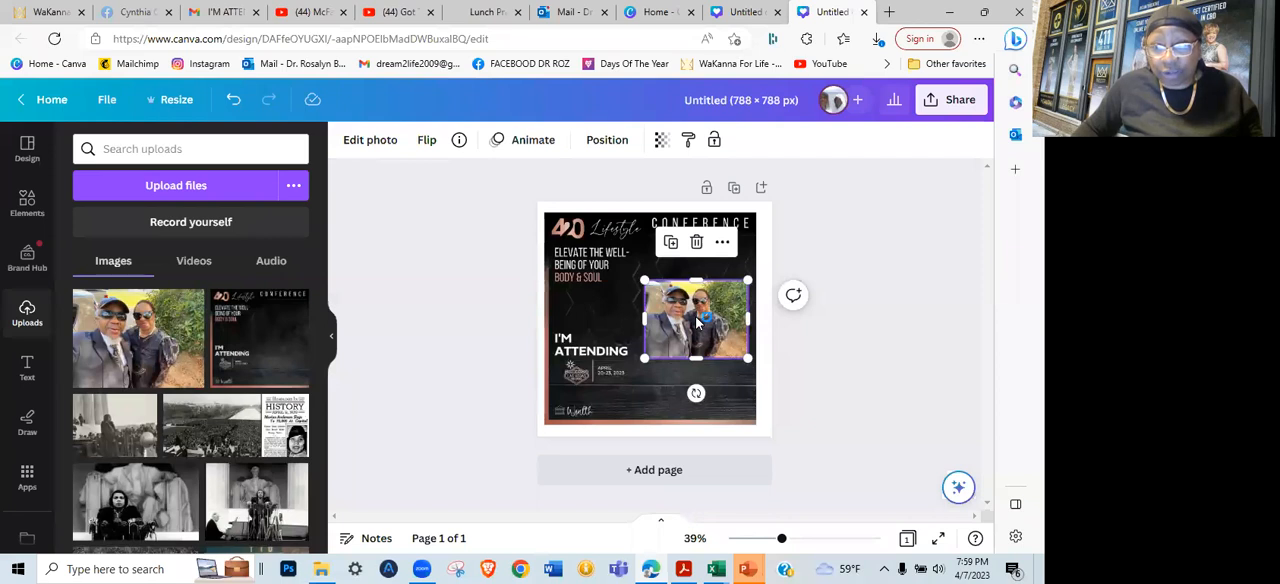
left_click_drag(692, 302, 684, 278)
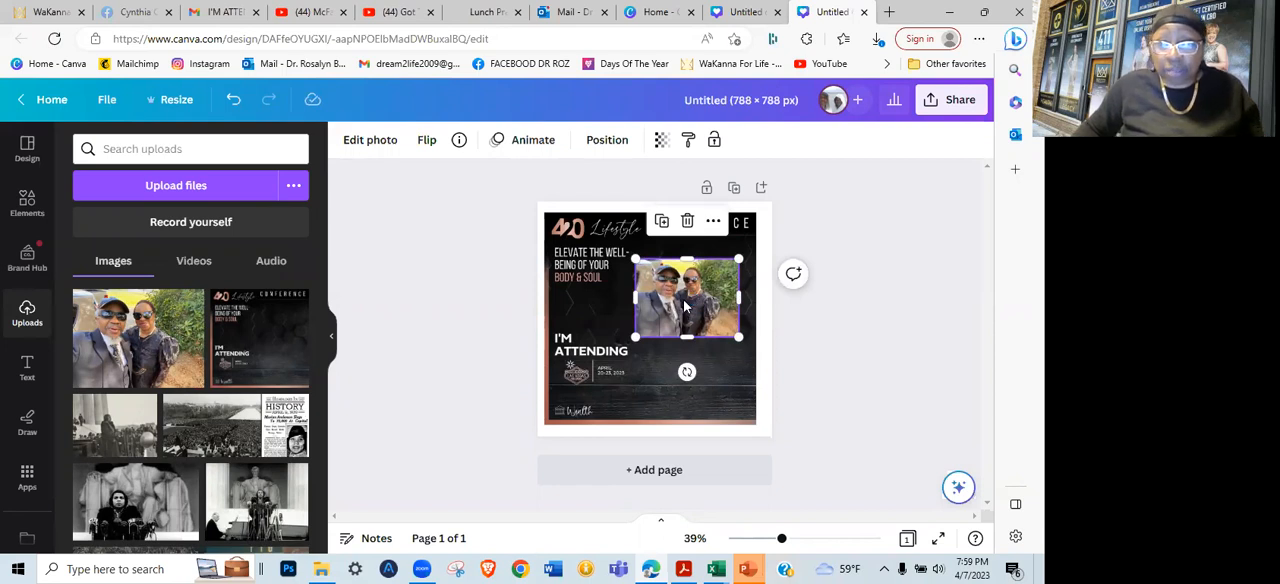
mouse_move(690, 302)
left_mouse_down()
mouse_move(688, 280)
mouse_move(688, 295)
left_mouse_up()
left_click(684, 357)
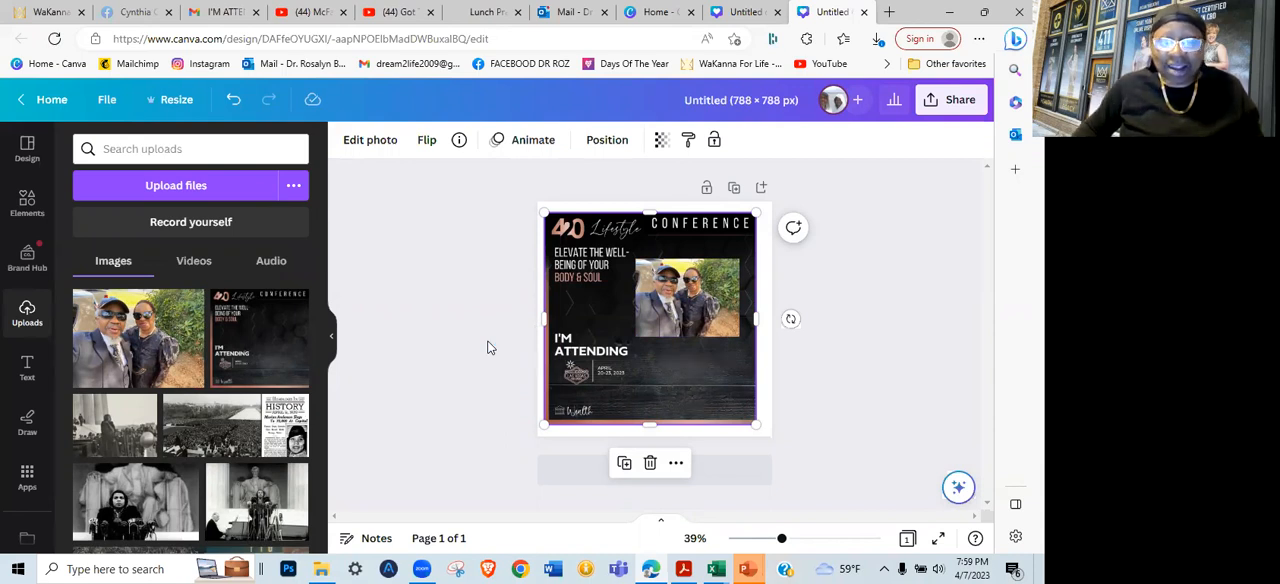
Add a heading text box, nudge the photo slightly and place the heading directly below the photo
left_click(27, 370)
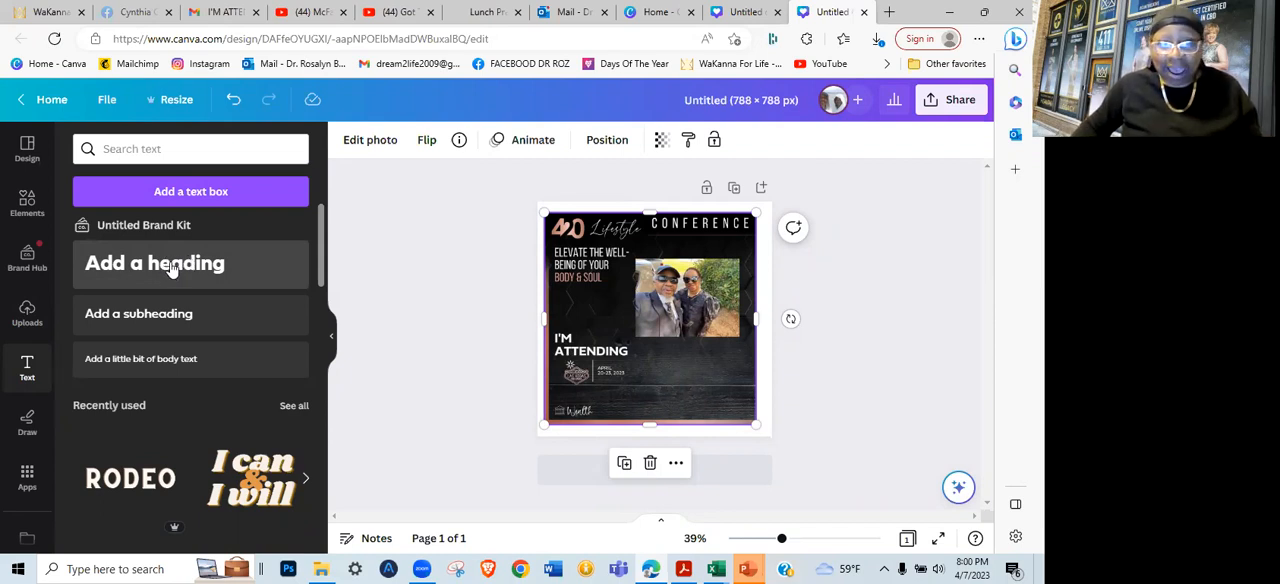
left_click(172, 265)
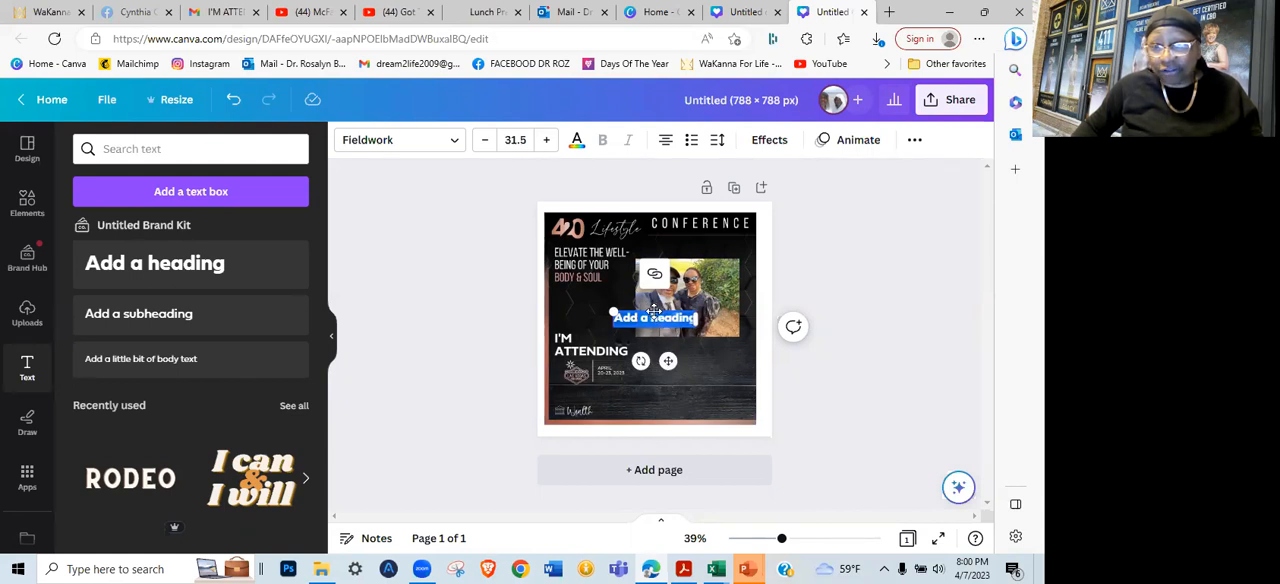
left_click_drag(653, 310, 684, 367)
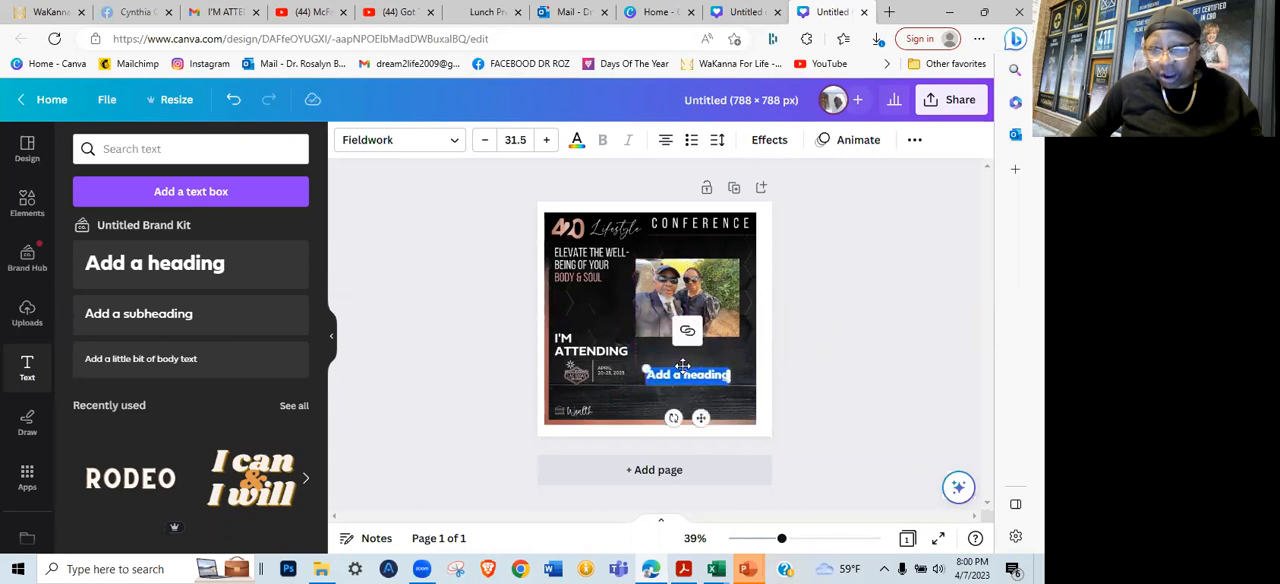
left_click(683, 289)
mouse_move(683, 289)
left_mouse_down()
mouse_move(692, 310)
mouse_move(681, 280)
left_mouse_up()
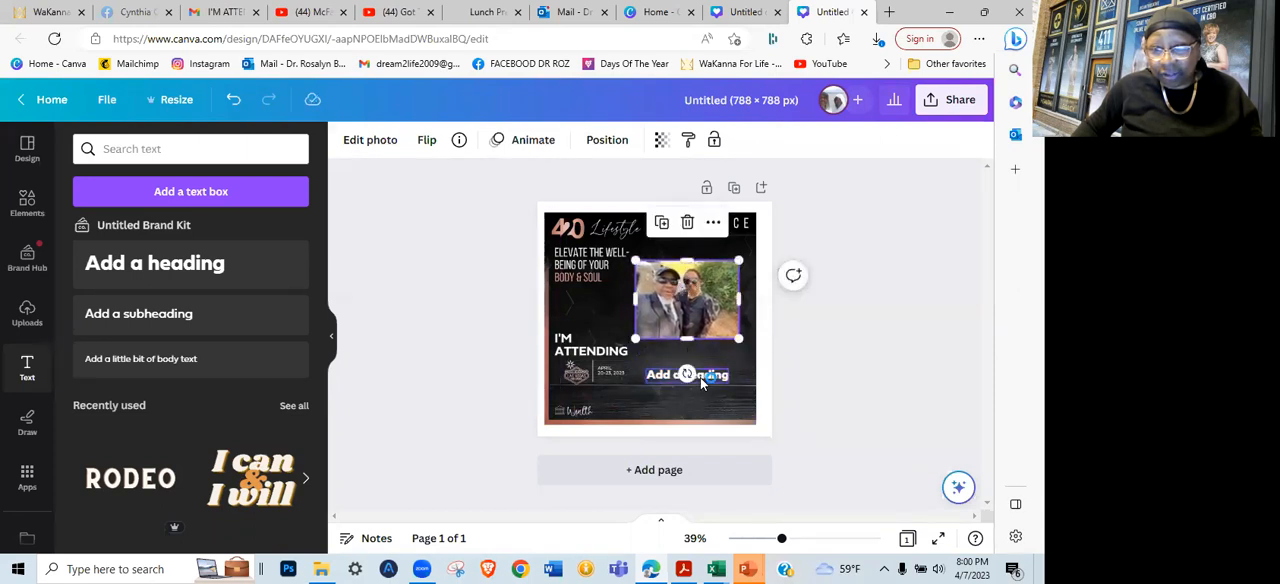
left_click(700, 377)
left_click_drag(694, 360, 697, 355)
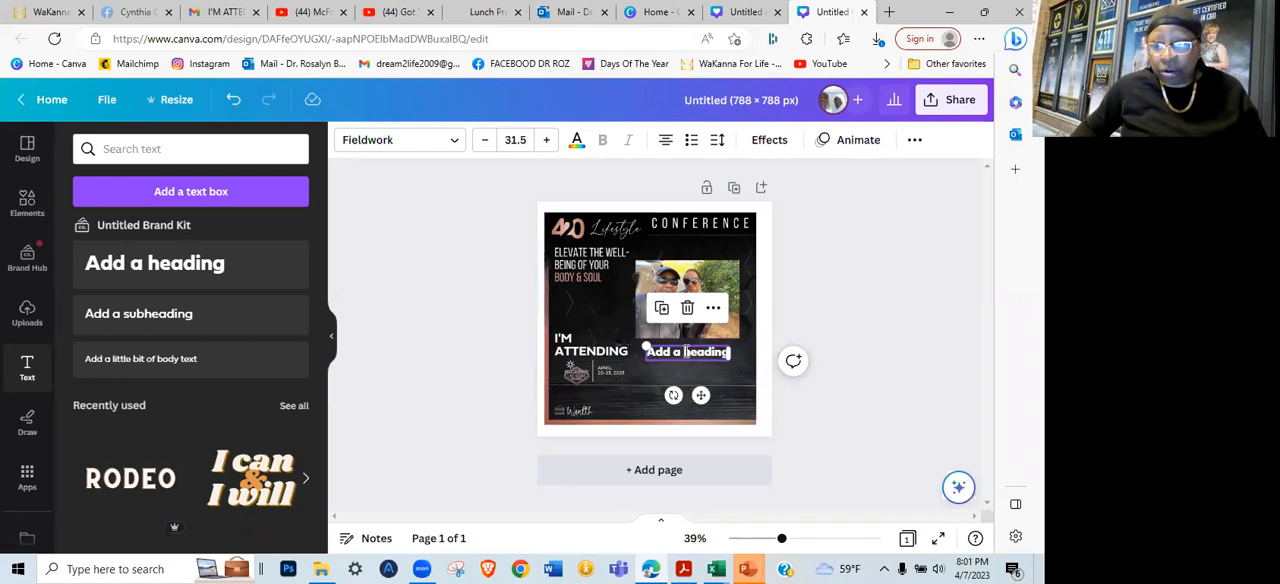
Replace the heading text with the couple's first names joined by "&" and their surname on a second line, in capitals
double_click(686, 351)
left_click(691, 368)
left_click(686, 356)
double_click(686, 353)
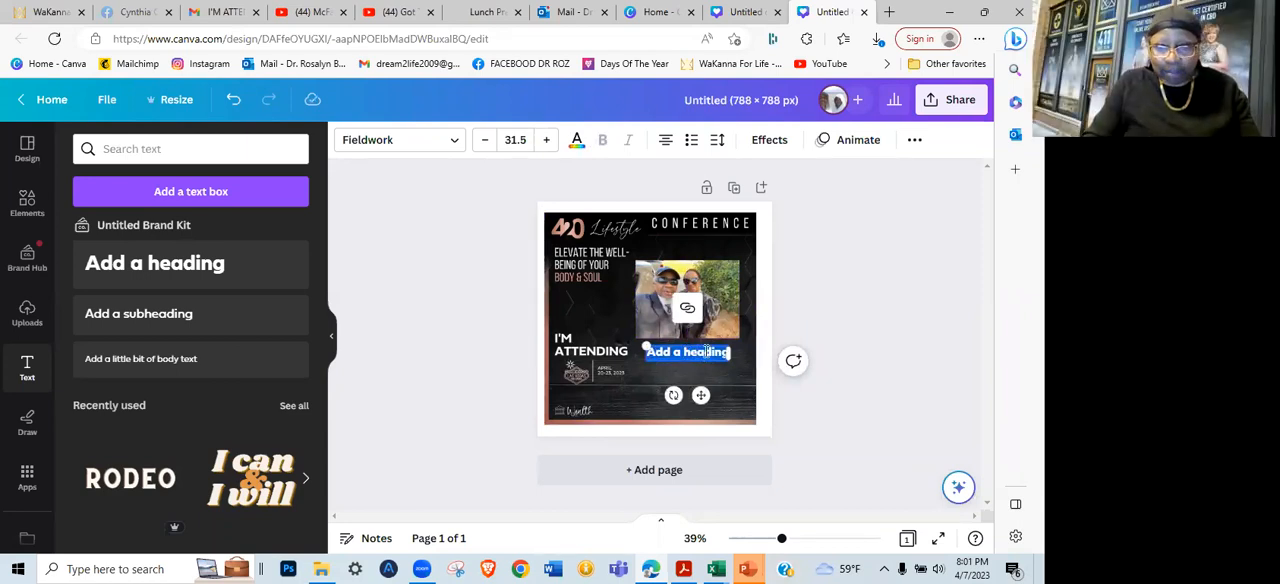
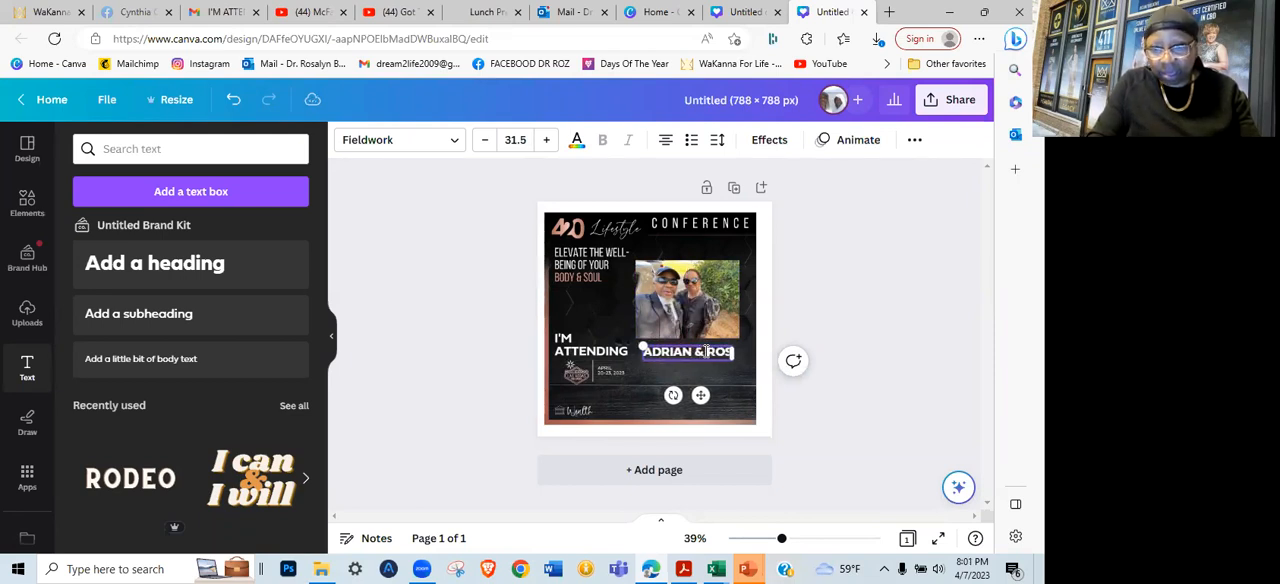
key("Return")
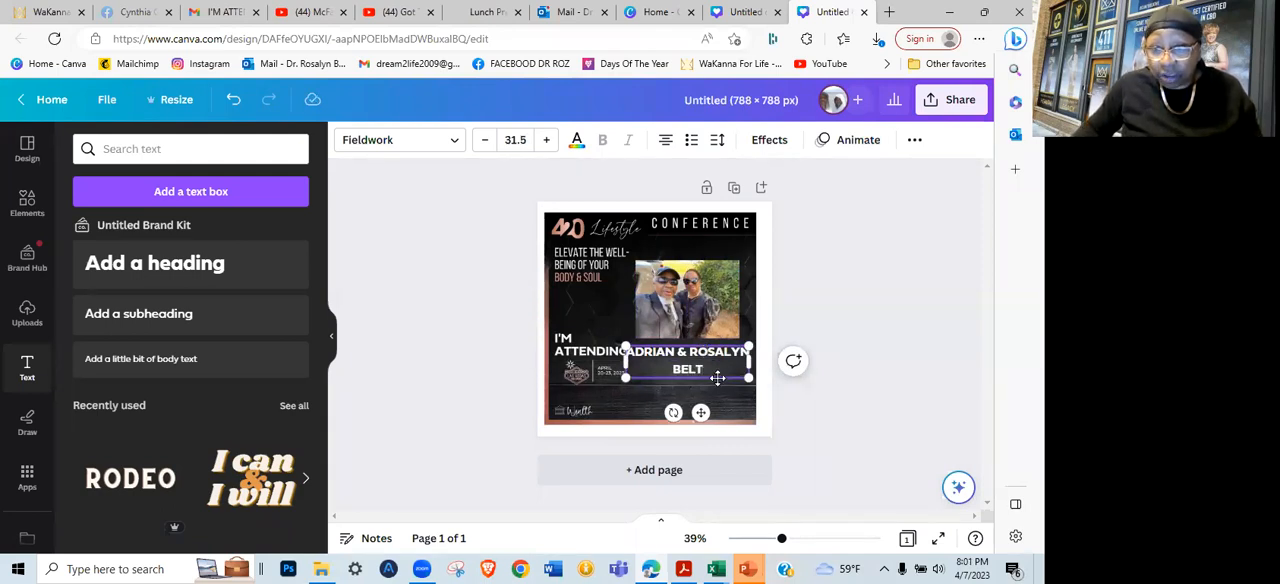
Shift the photo slightly down and right and place the name text just beneath it, clear of "I'M ATTENDING"
left_click_drag(719, 375, 720, 407)
left_click_drag(704, 316, 707, 315)
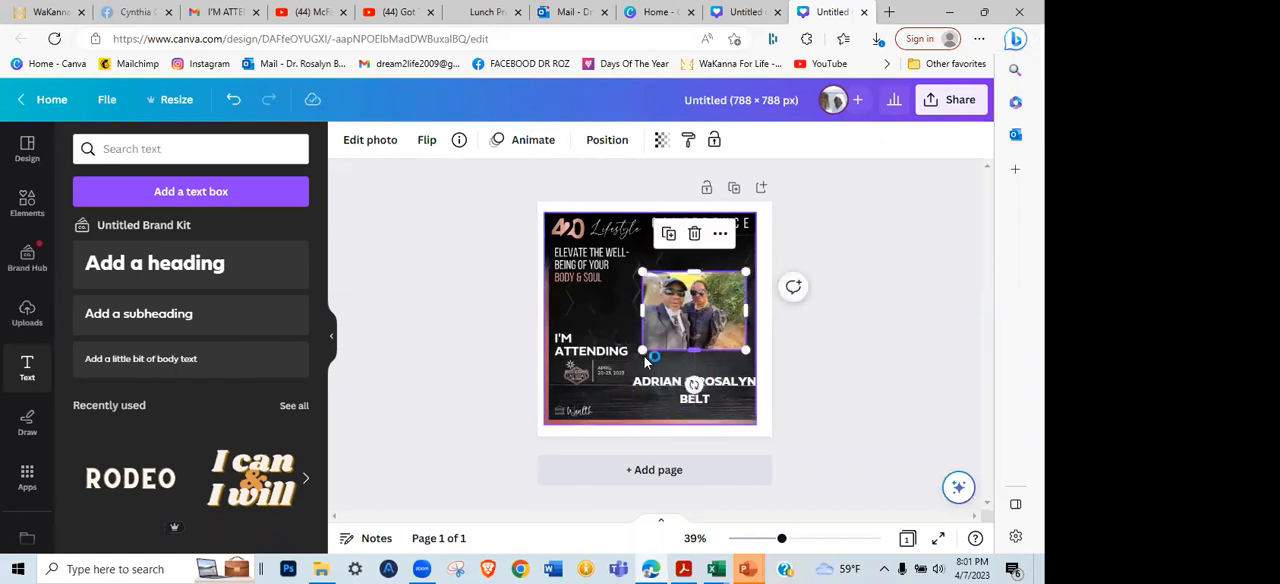
left_click(664, 385)
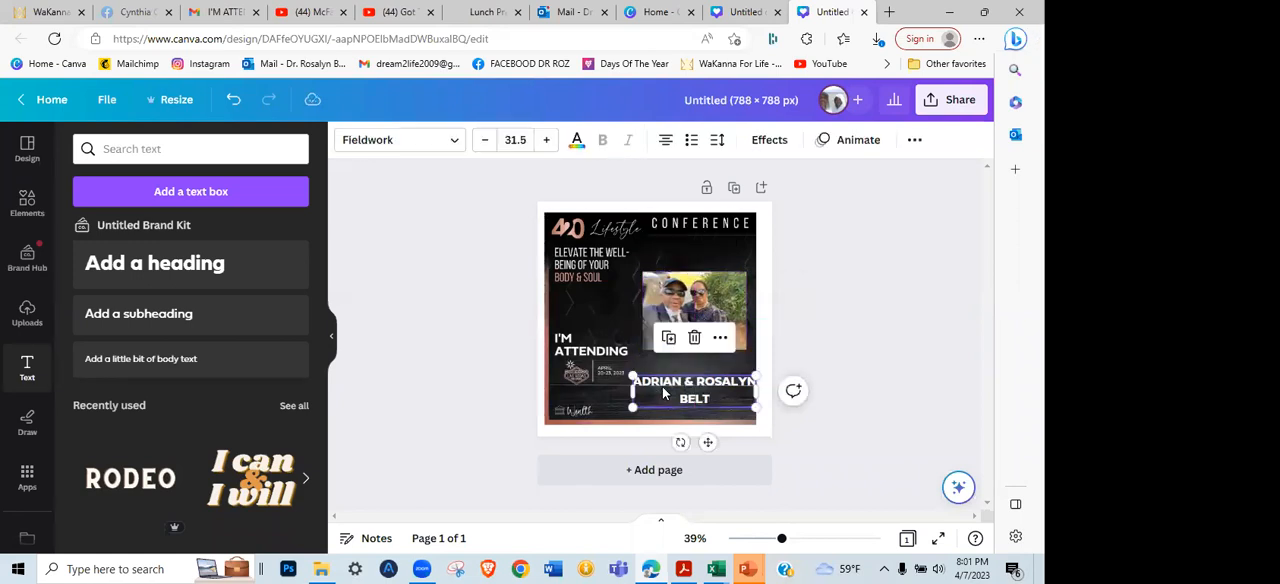
left_click_drag(706, 392, 705, 370)
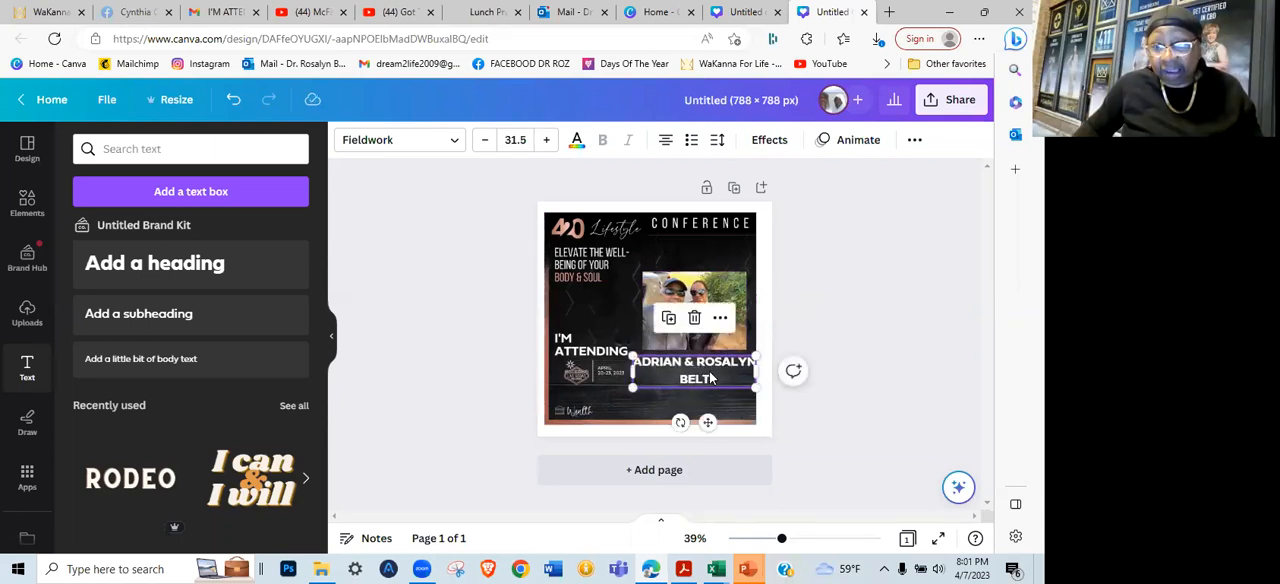
Reduce the font size of both name lines by seven steps so they fit within the photo's width
double_click(713, 375)
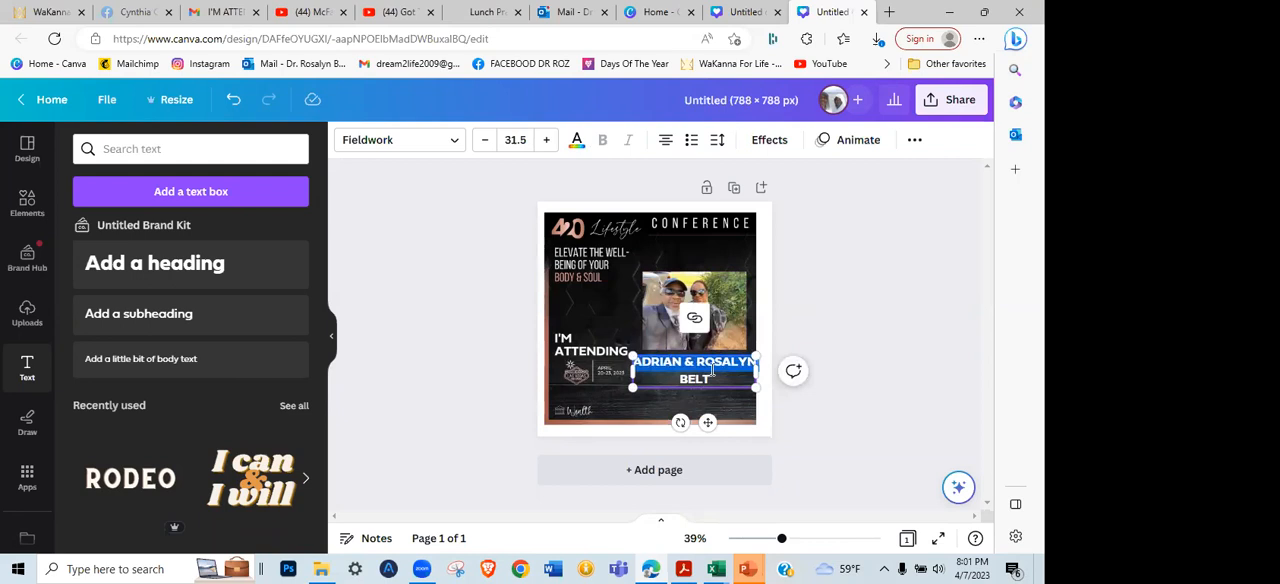
left_click_drag(717, 378, 637, 371)
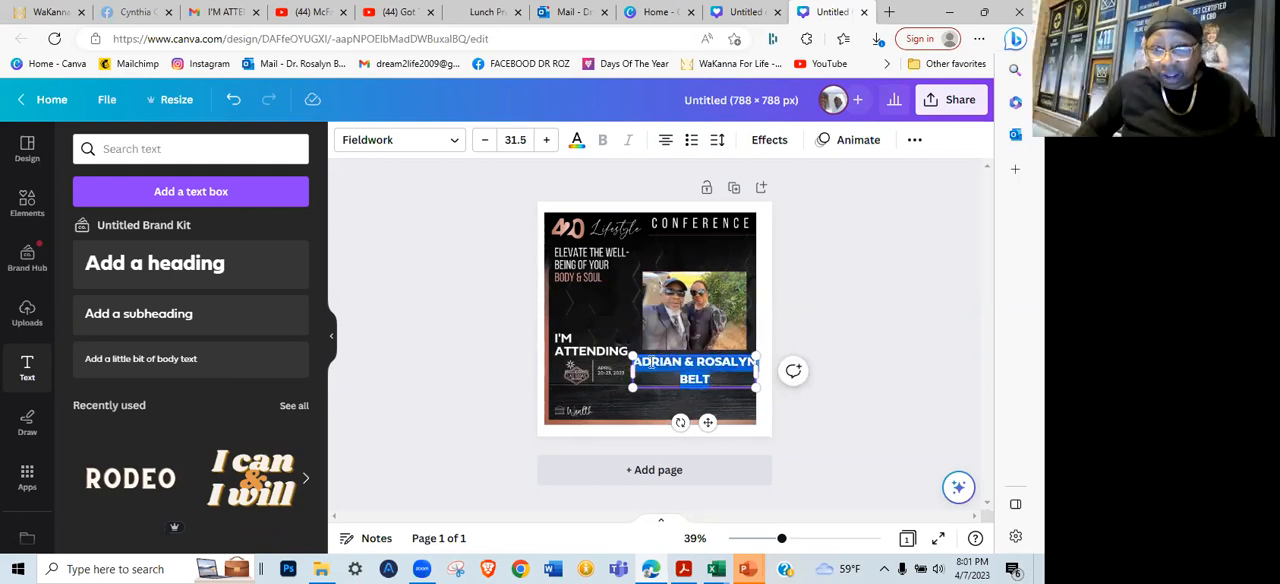
left_click(718, 380)
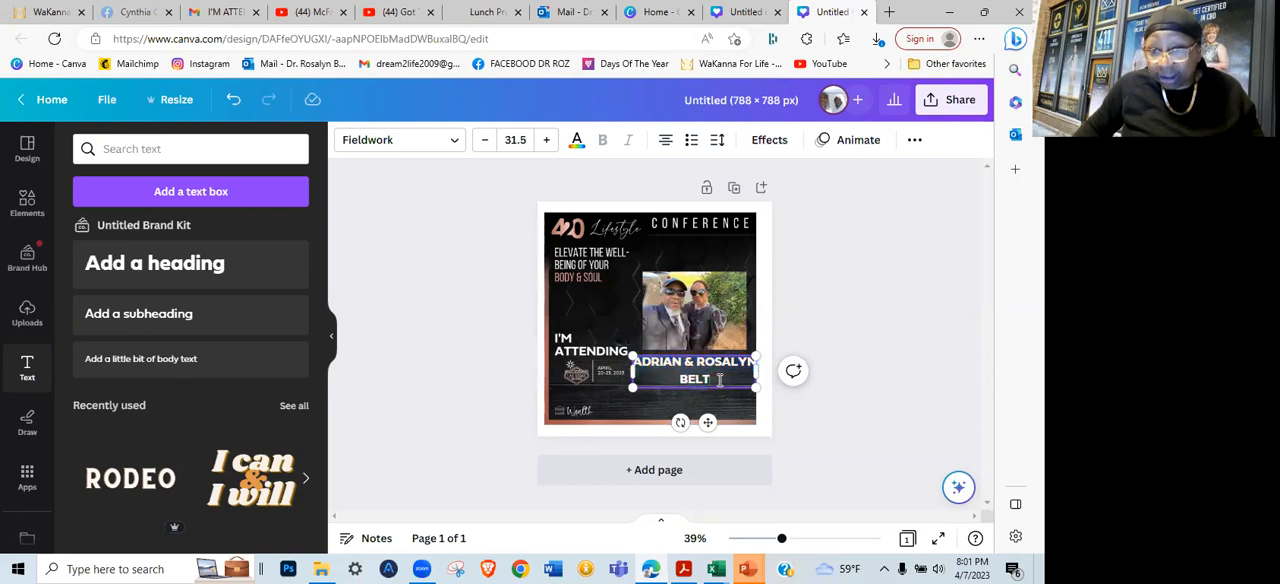
left_click_drag(718, 380, 633, 370)
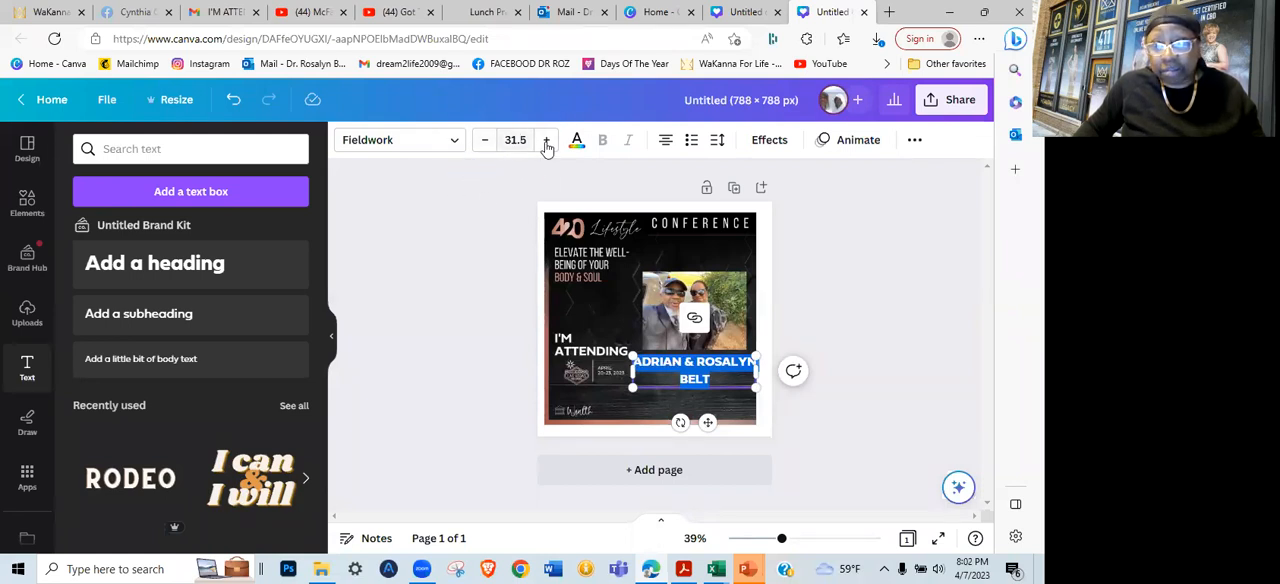
left_click(483, 146)
left_click(484, 146)
left_click(484, 146)
left_click(484, 146)
left_click(484, 146)
left_click(484, 146)
left_click(484, 144)
left_click(489, 352)
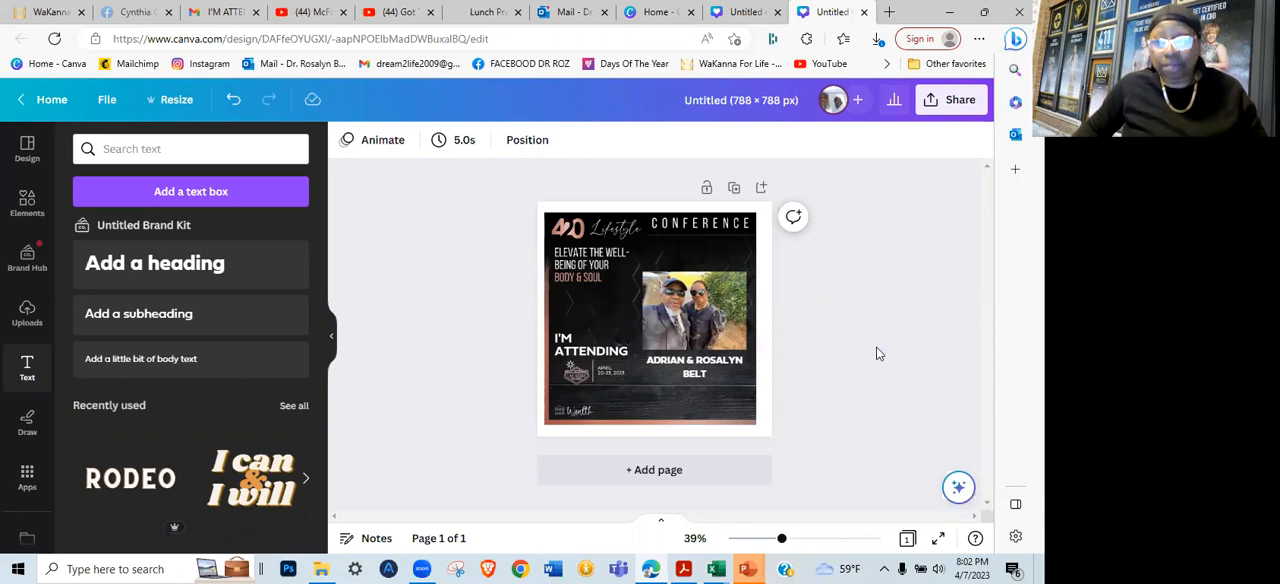
Download the finished conference design as a PNG at size 1
left_click(945, 107)
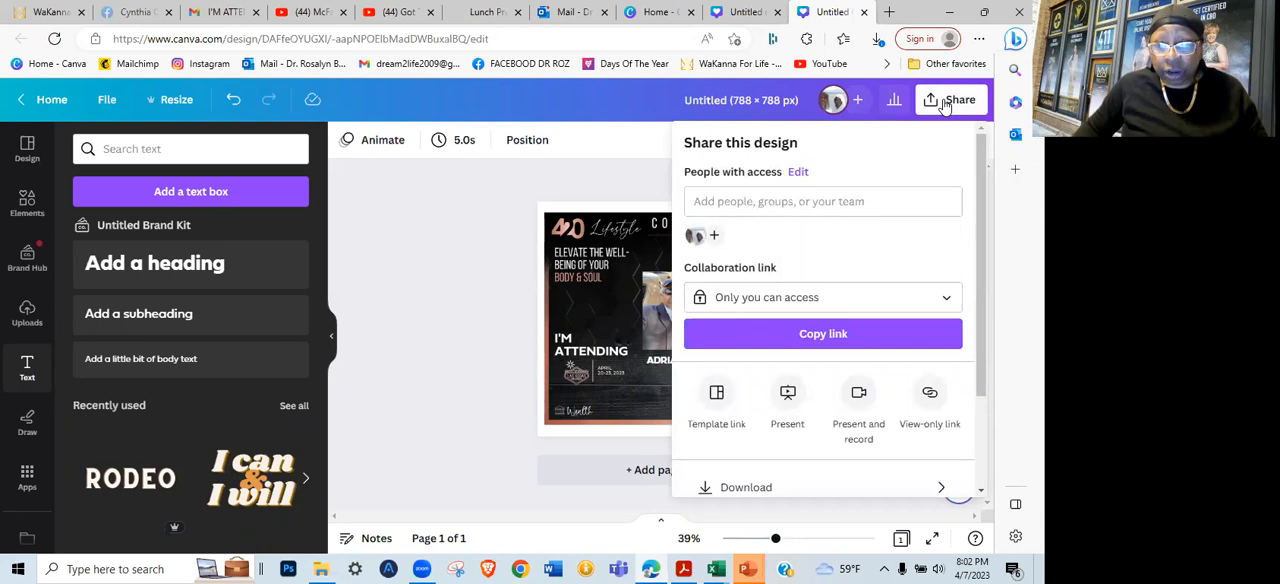
left_click(772, 487)
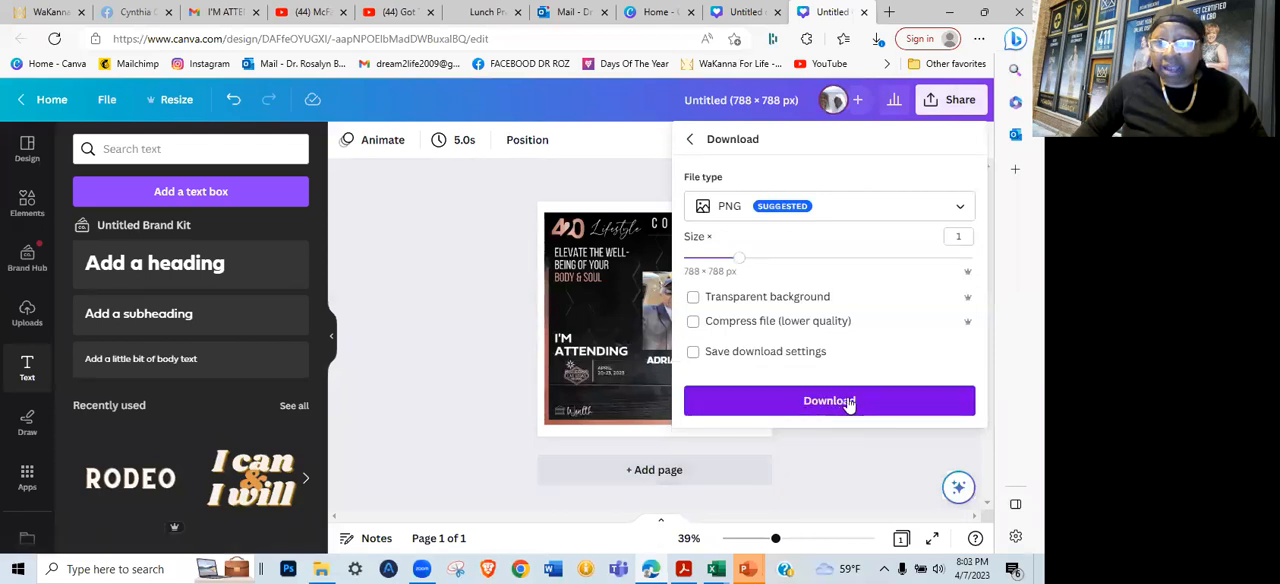
left_click(848, 403)
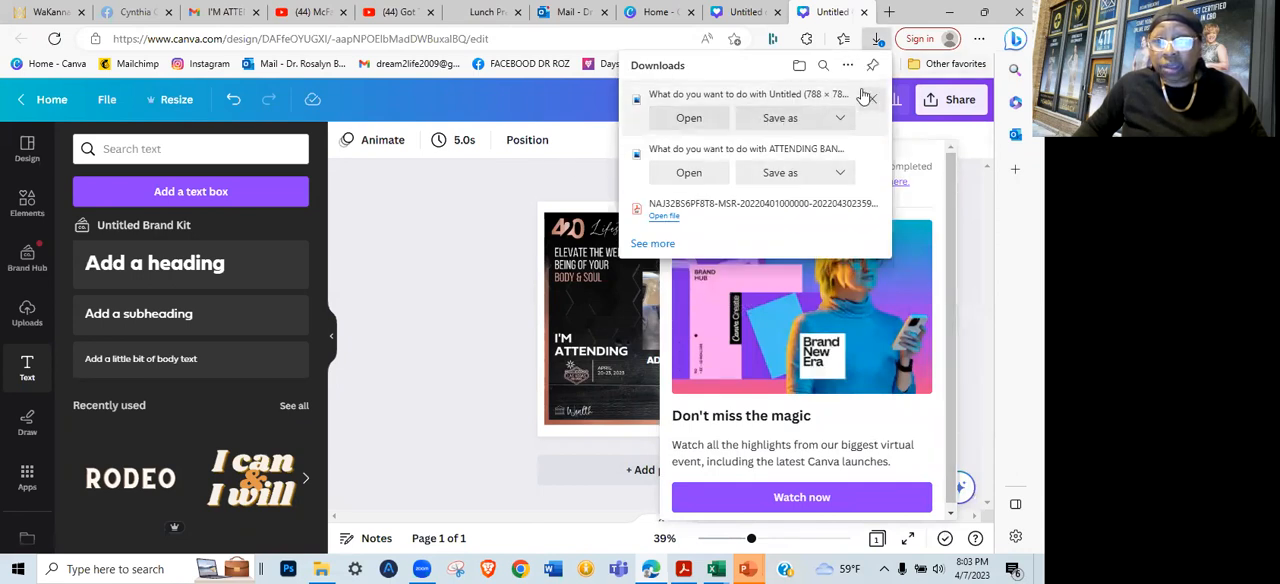
Save the downloaded image in the Downloads folder under the file name TEMPLATE
left_click(781, 118)
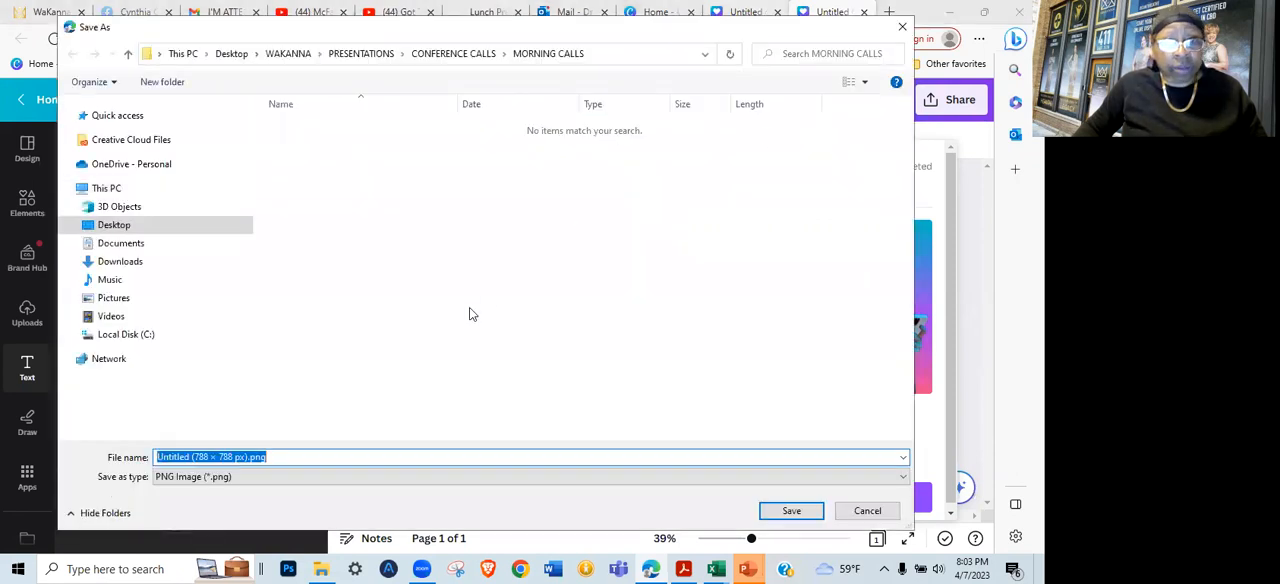
left_click(118, 261)
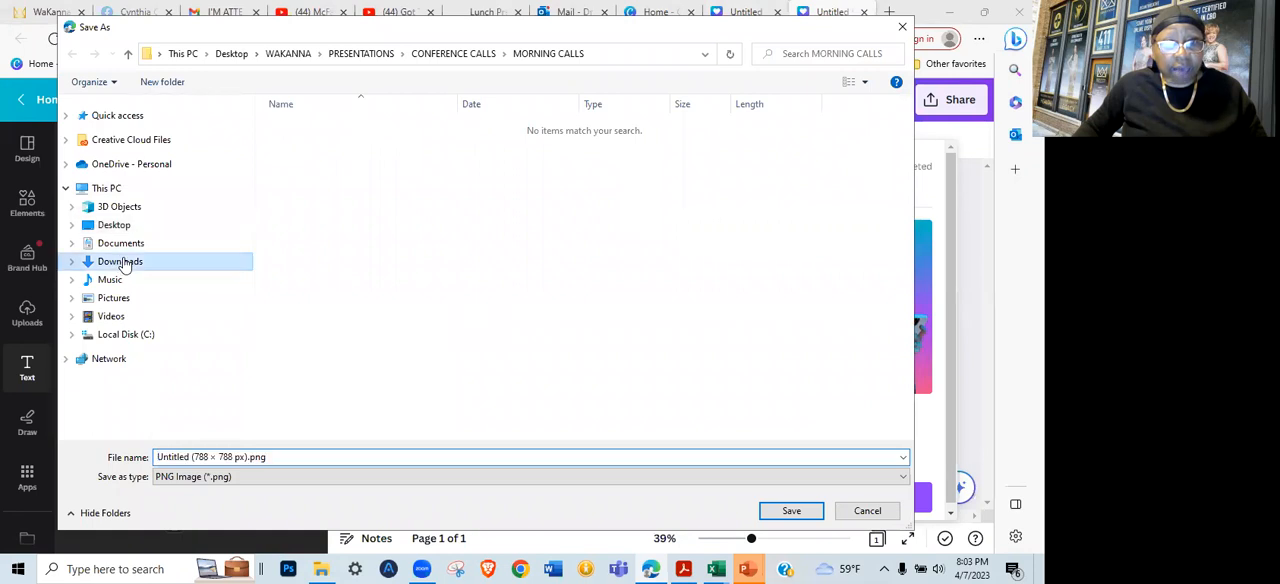
left_click(281, 456)
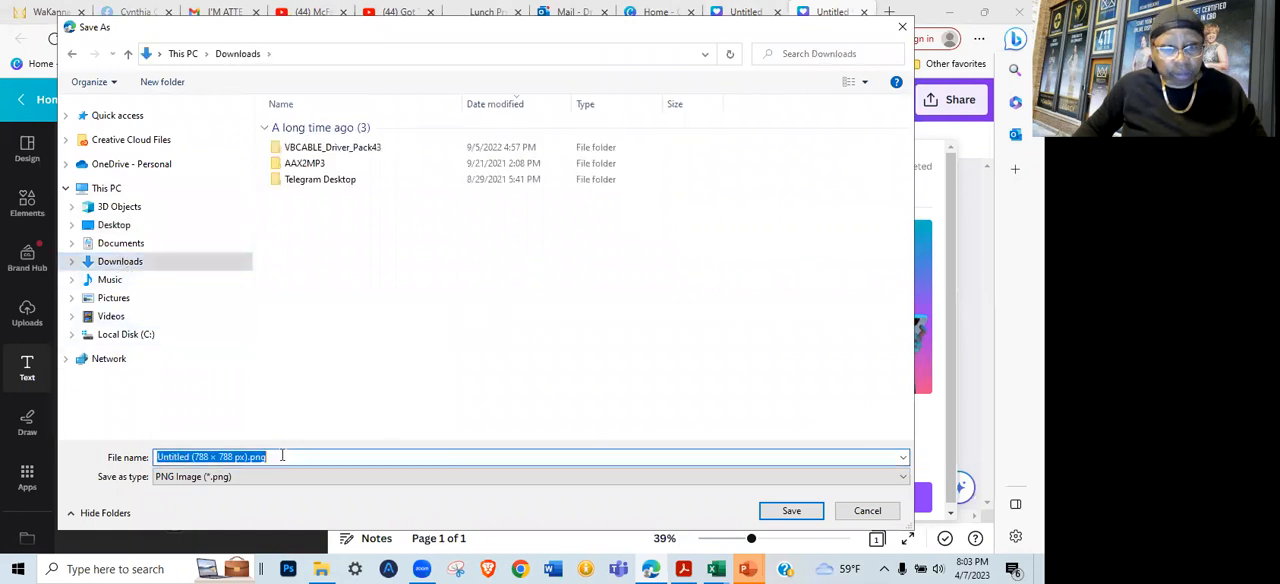
type("TEMPLA")
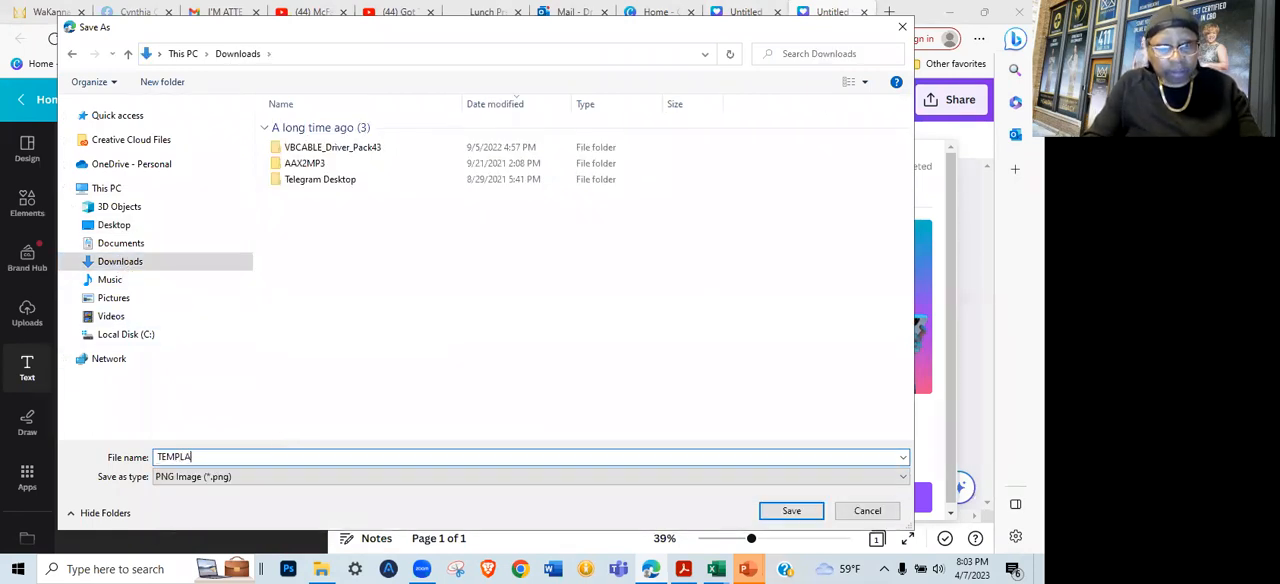
key("Return")
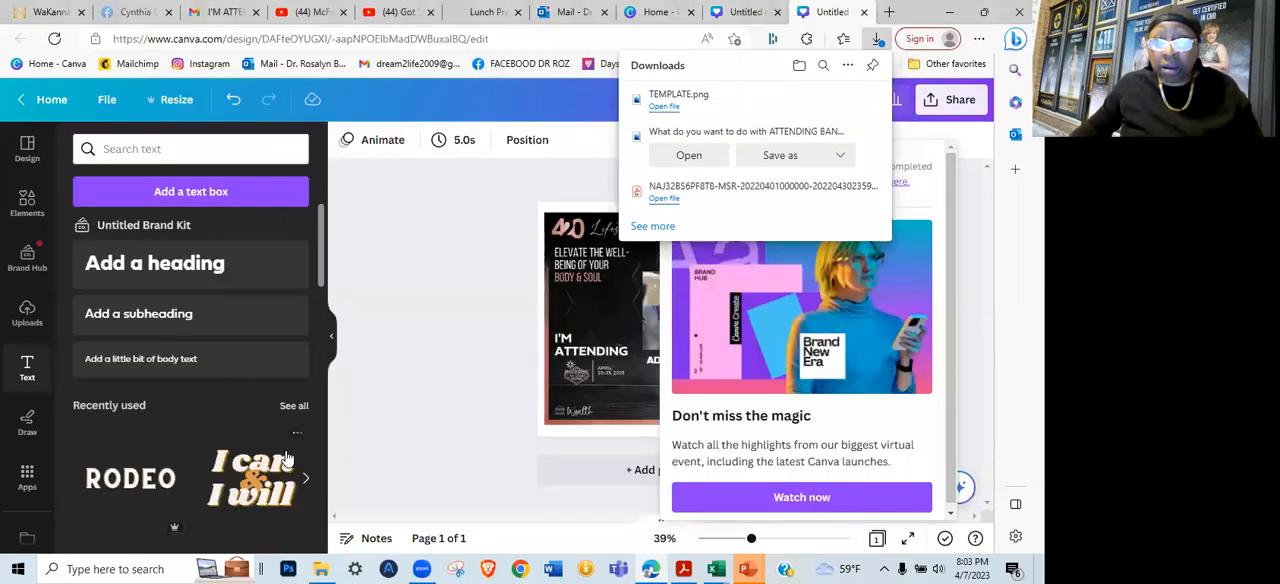
left_click(440, 232)
Rename the untitled design as TEMPLATE
left_click_drag(753, 99, 734, 103)
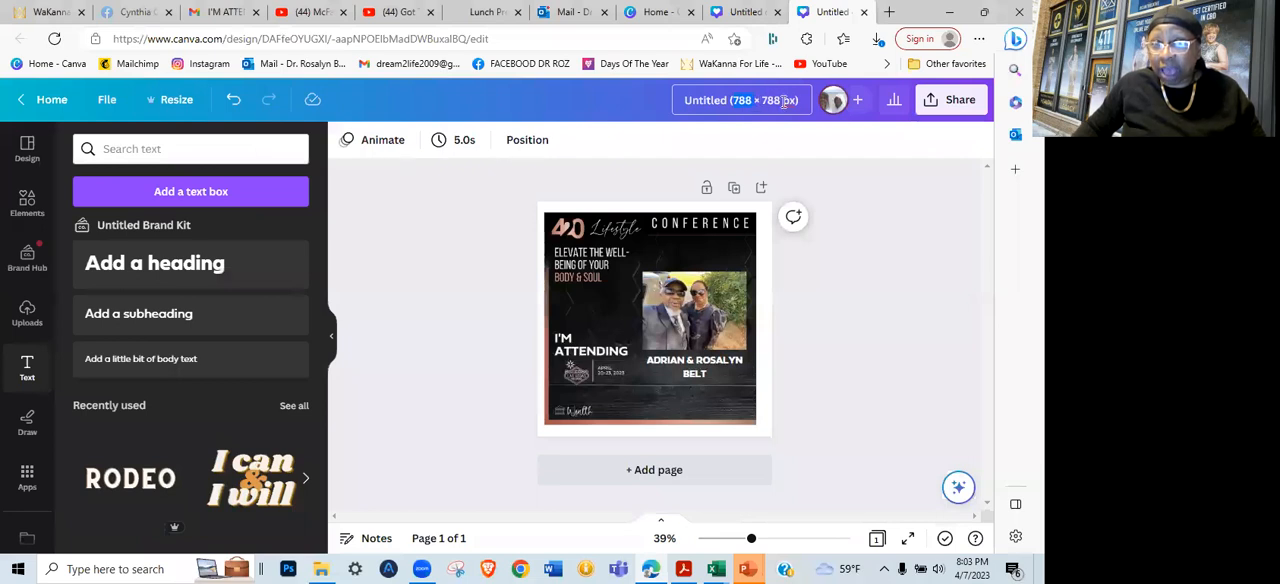
left_click_drag(686, 103, 807, 101)
type("TEMPLATE")
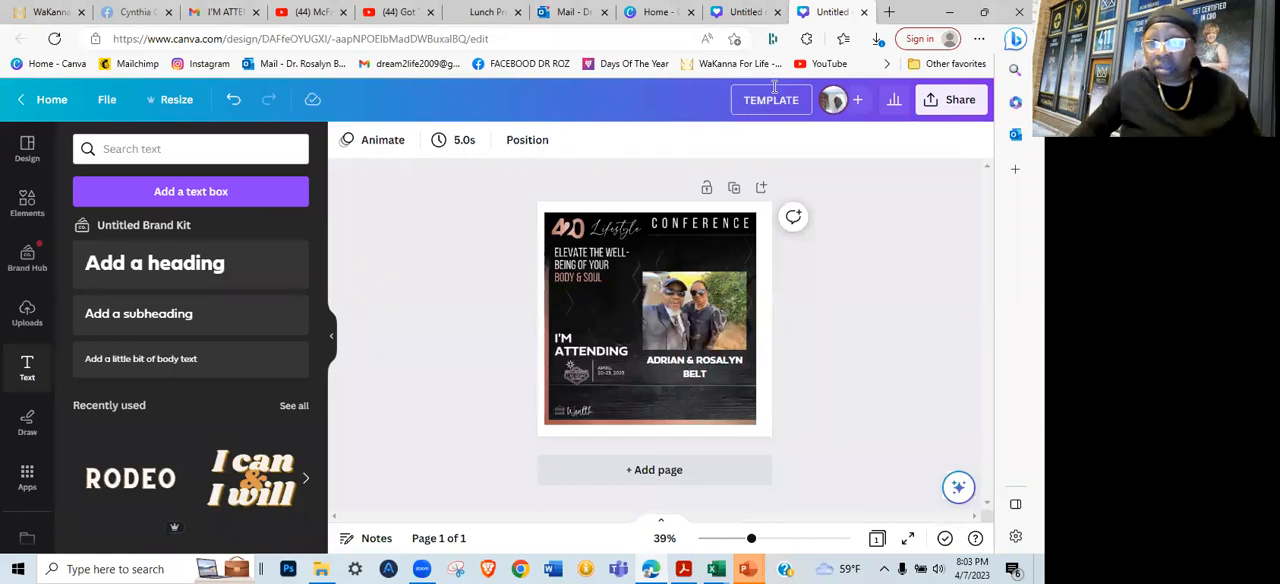
left_click(692, 146)
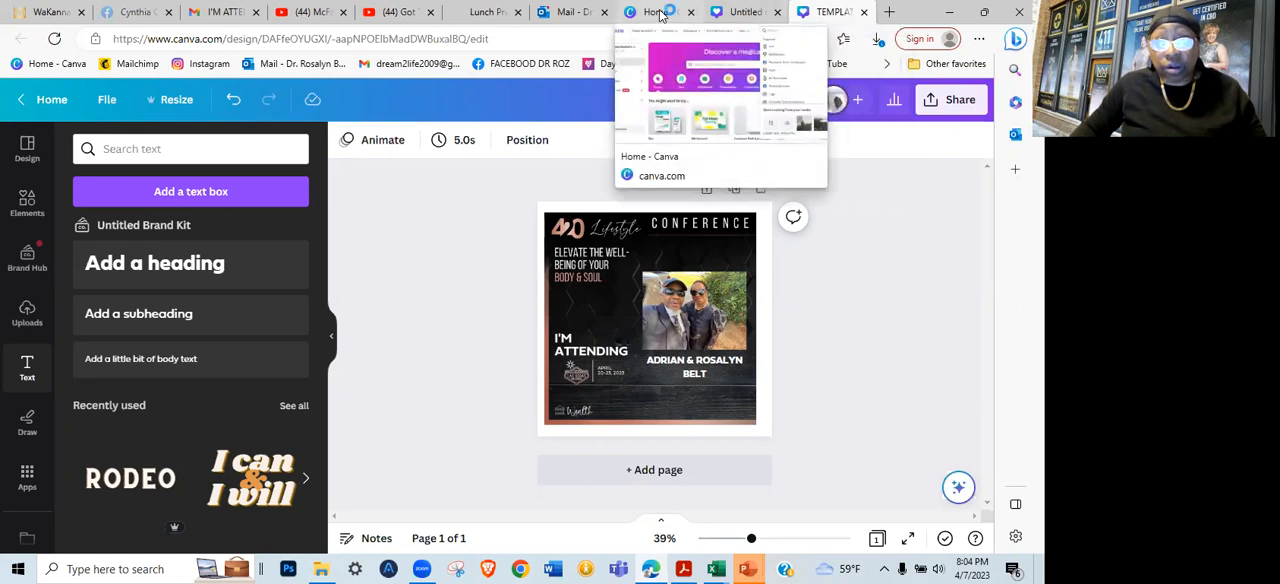
Switch to Facebook, dismiss the open chat and open the WaKanna For Life group's discussion area
left_click(128, 12)
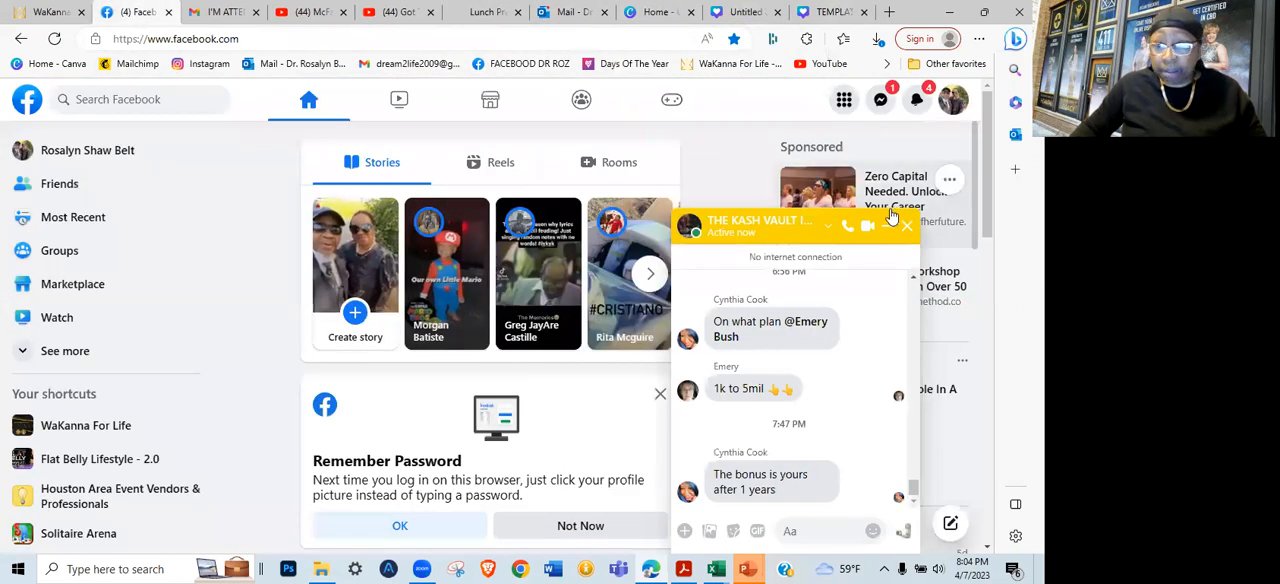
left_click(907, 226)
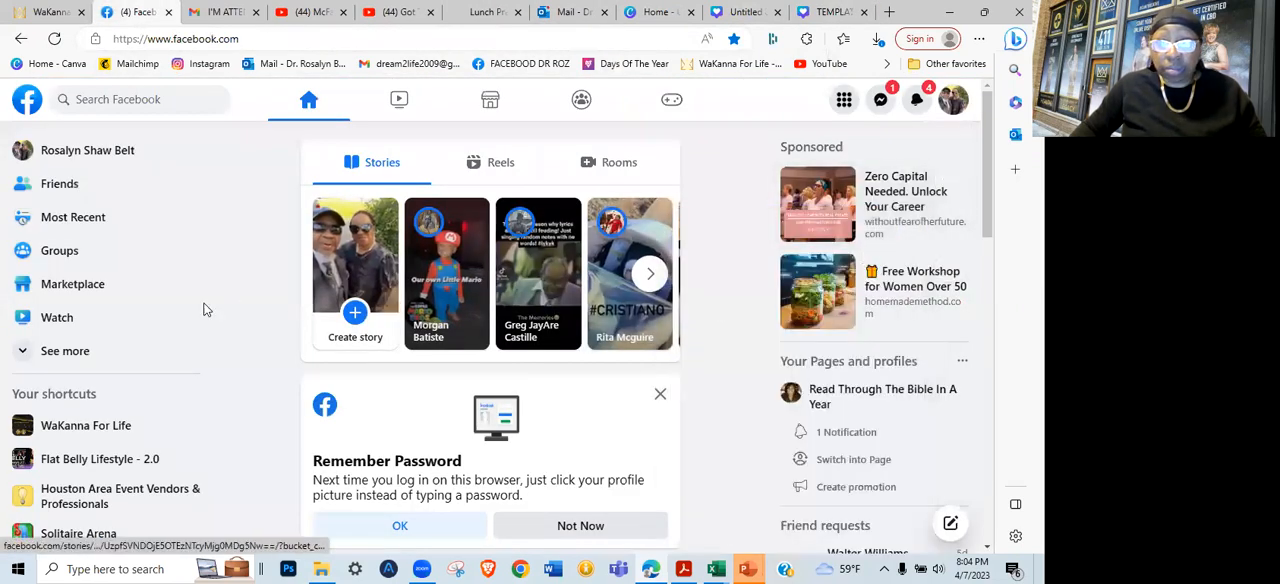
left_click(76, 430)
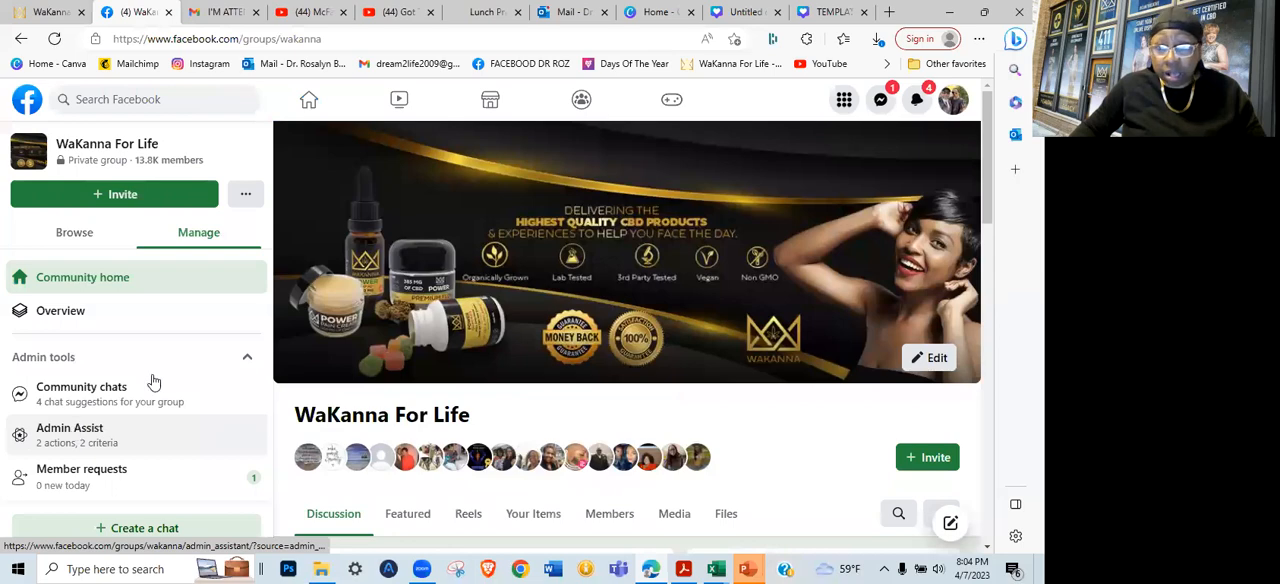
scroll(706, 335, "down", 3)
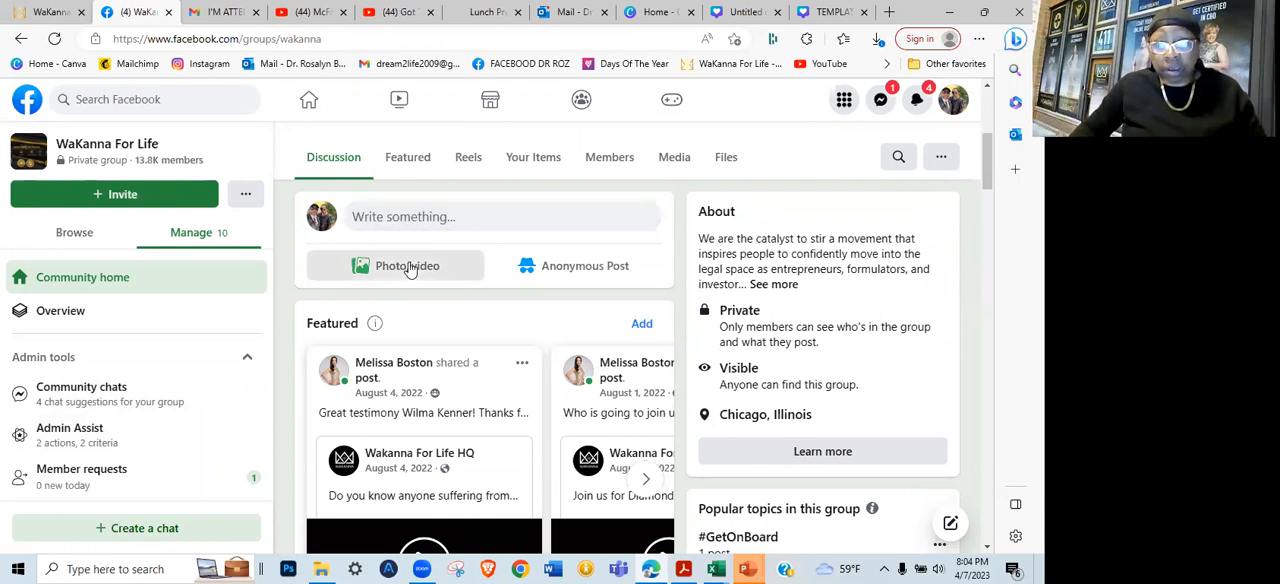
Start a photo post in the group and attach TEMPLATE.png from the Downloads folder
left_click(409, 270)
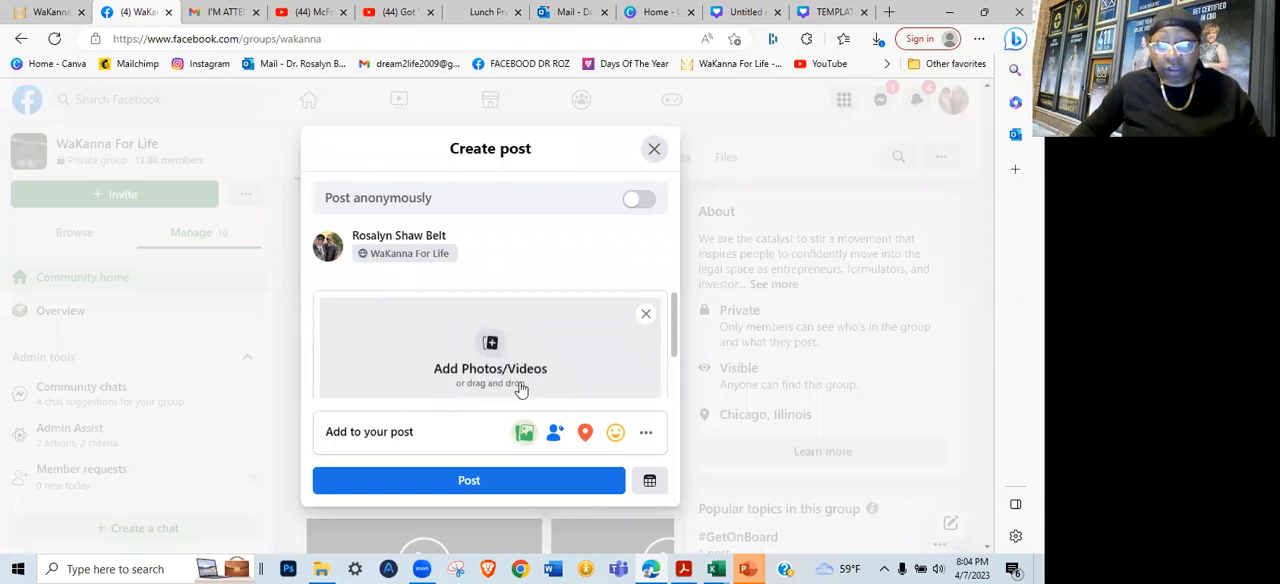
left_click(491, 345)
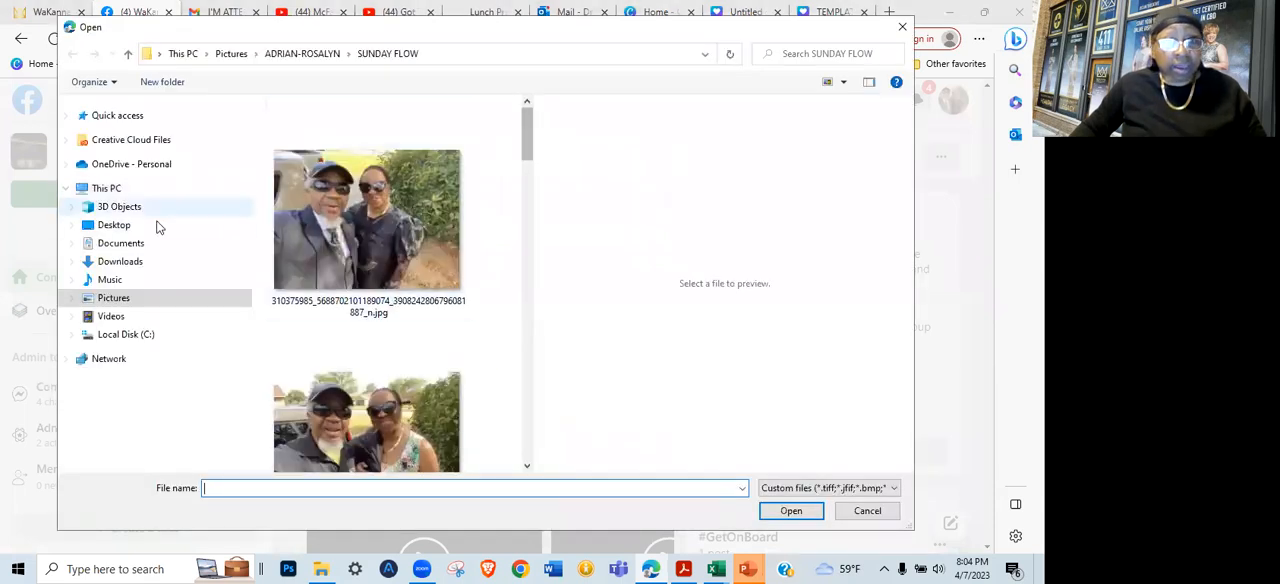
left_click(121, 262)
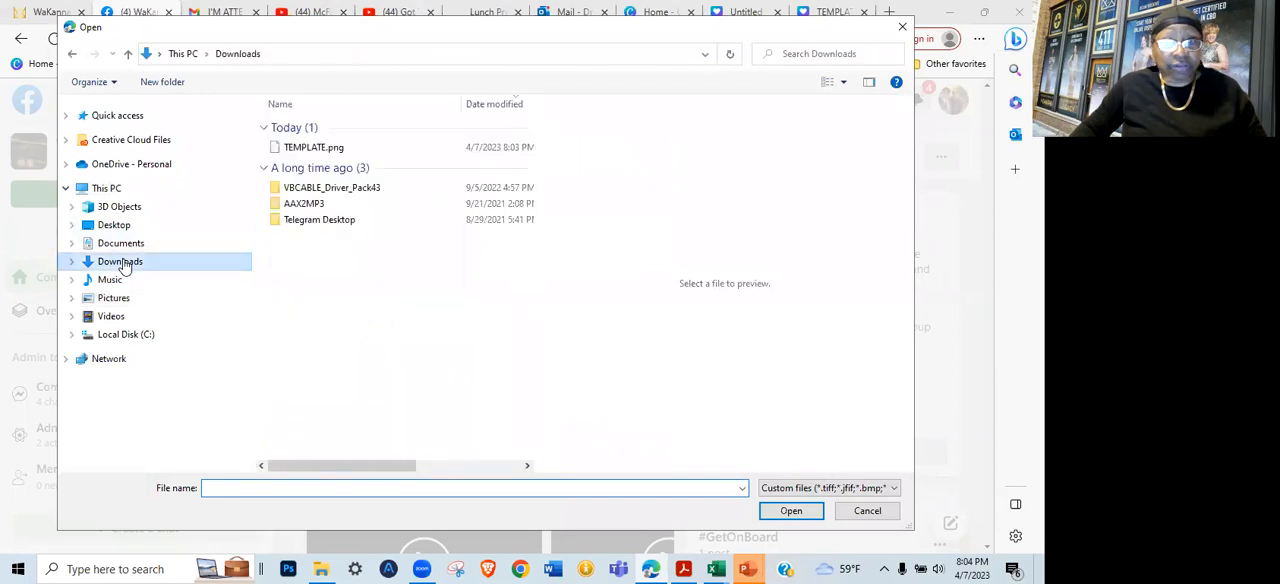
double_click(307, 150)
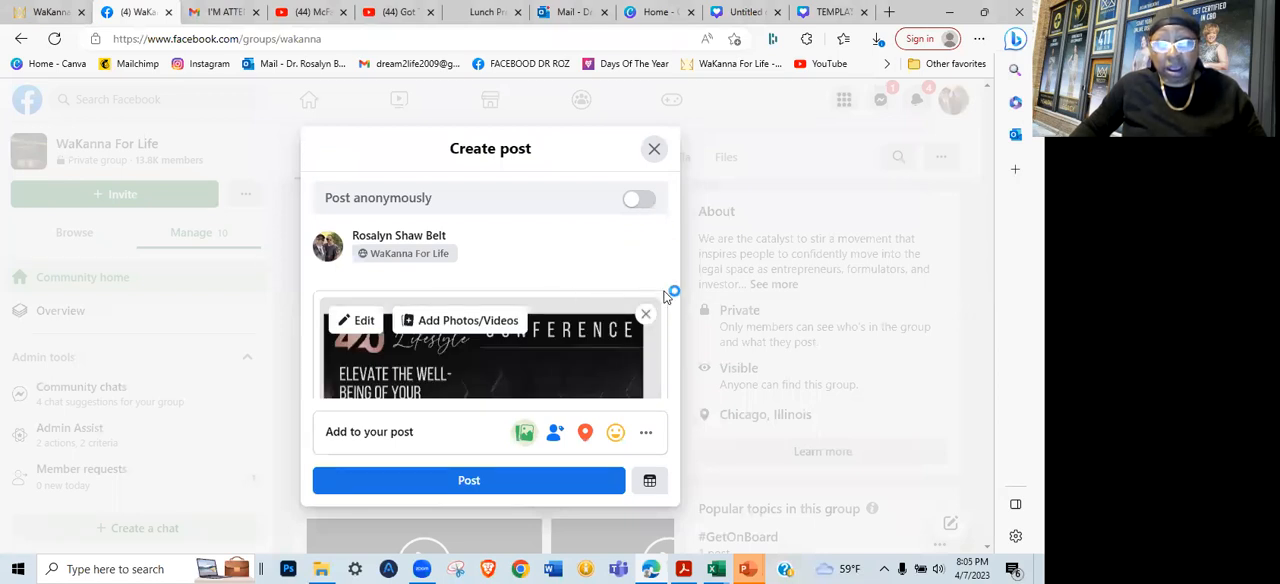
scroll(677, 295, "down", 3)
scroll(685, 345, "down", 2)
scroll(692, 308, "up", 5)
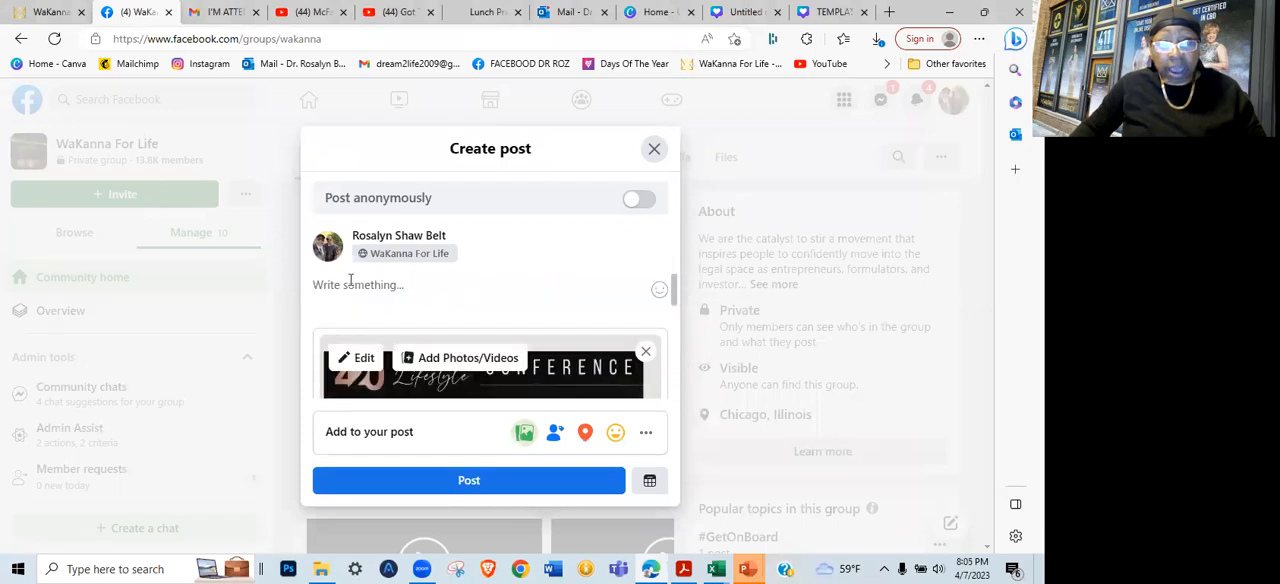
Write "WE'RE ATTENDING" as the post's text above the attached banner
left_click(361, 288)
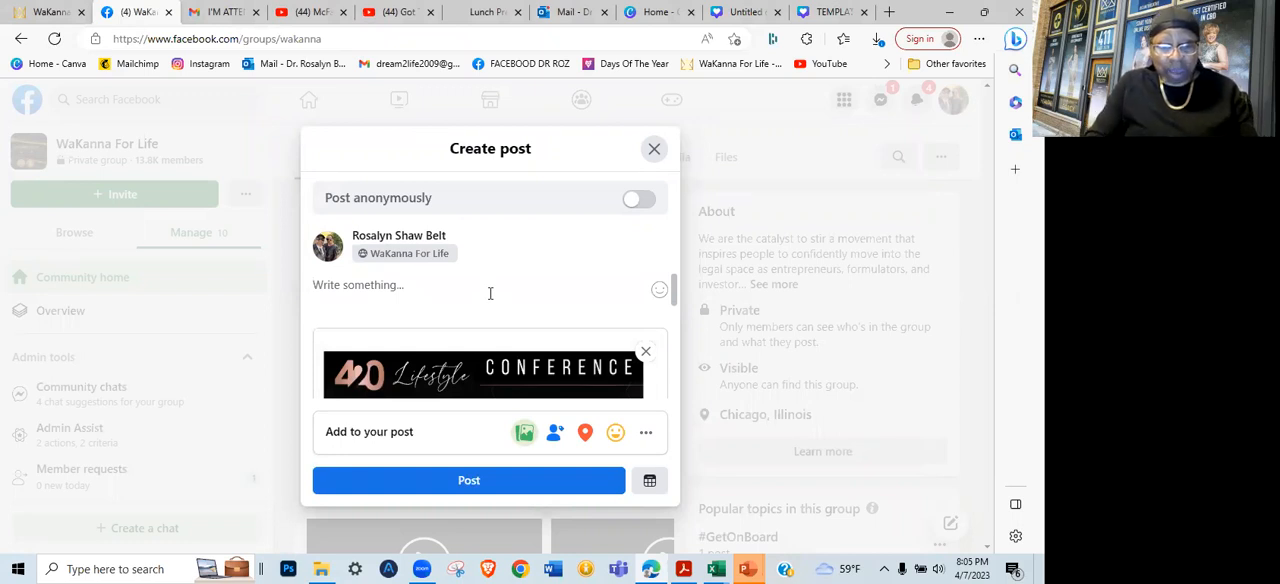
type("W")
key("BackSpace")
type("WE'RE ATTENDING")
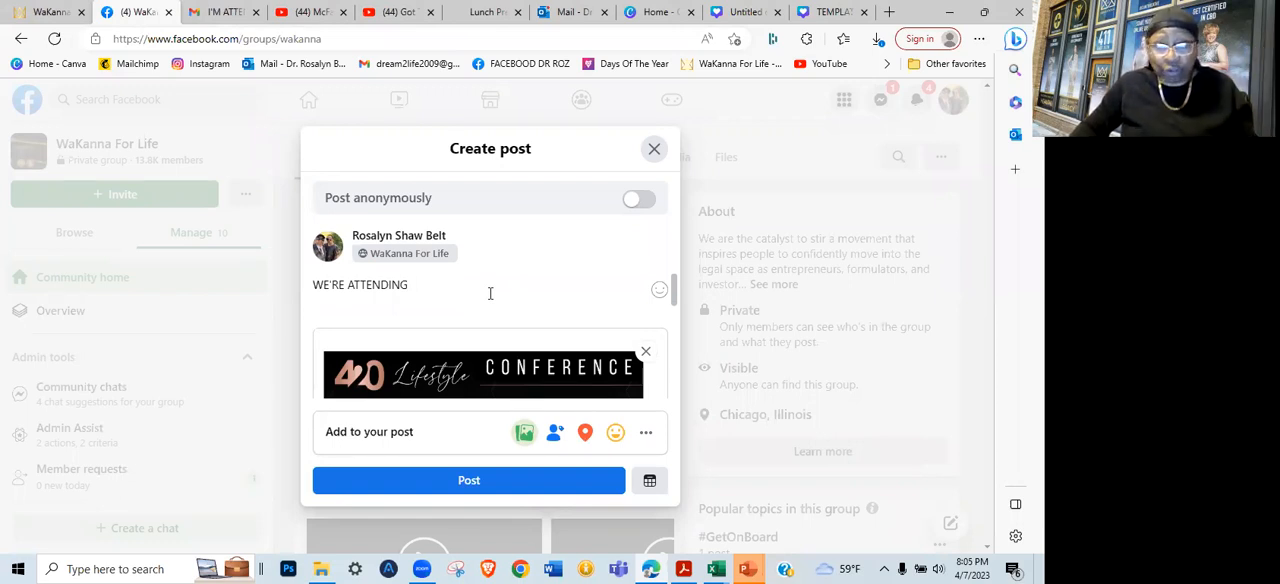
scroll(455, 302, "down", 1)
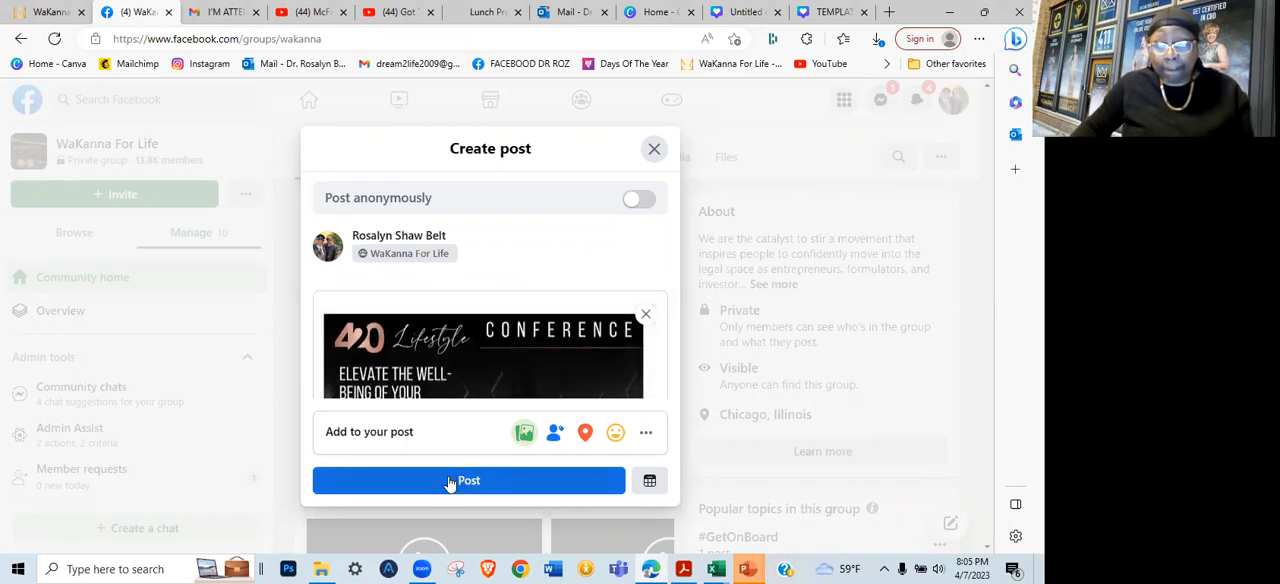
left_click(655, 150)
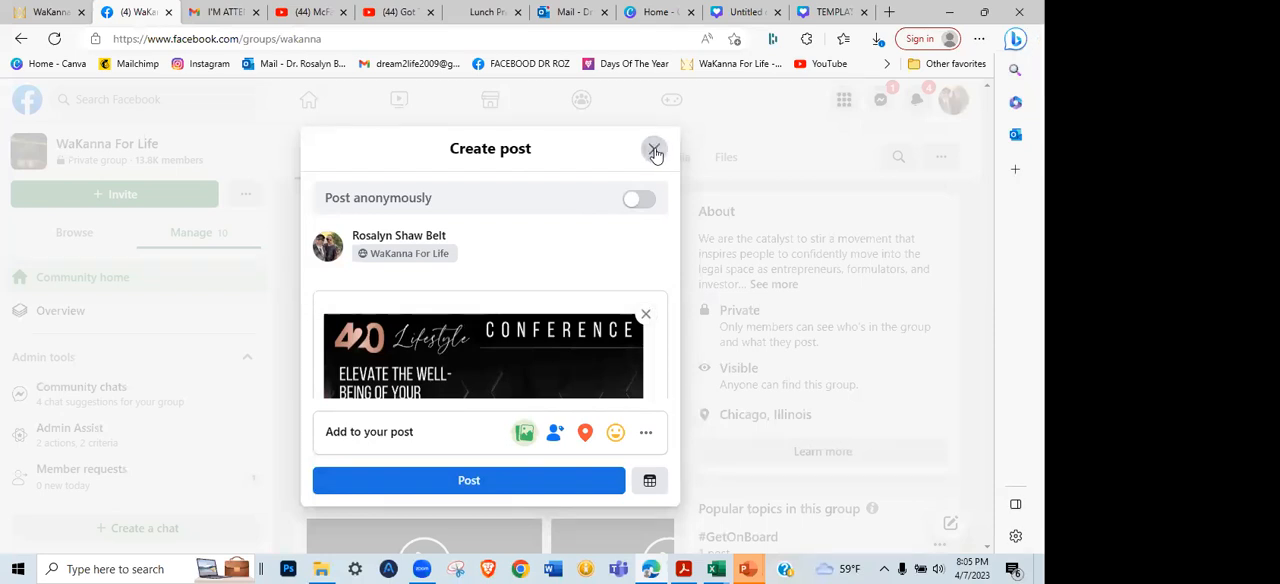